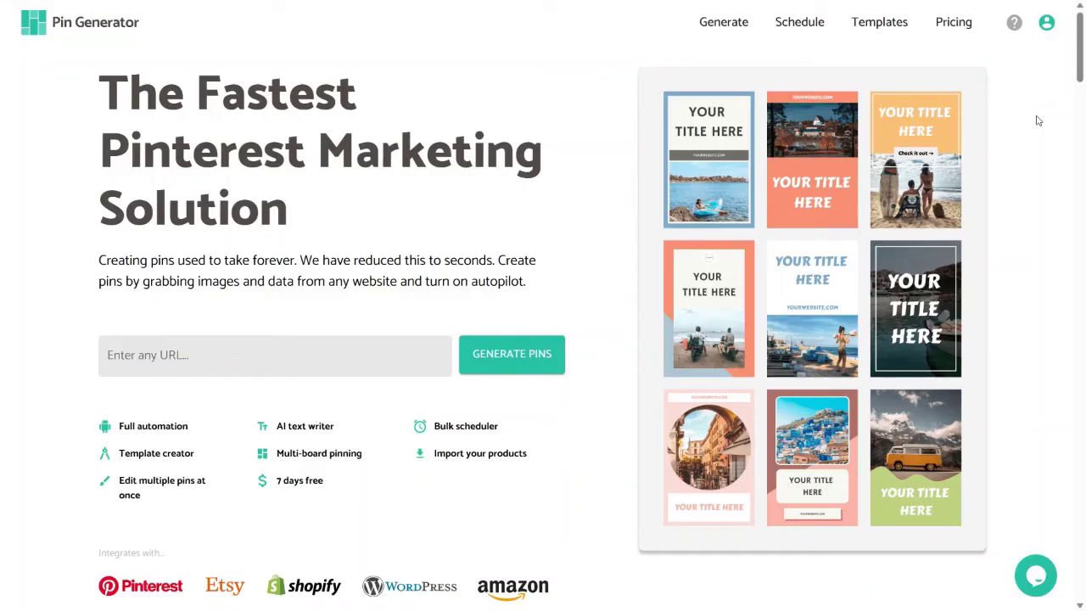
Step: Open the Sign up form for a new account and look through its required fields
{"action": "left_click", "coordinate": [1048, 29]}
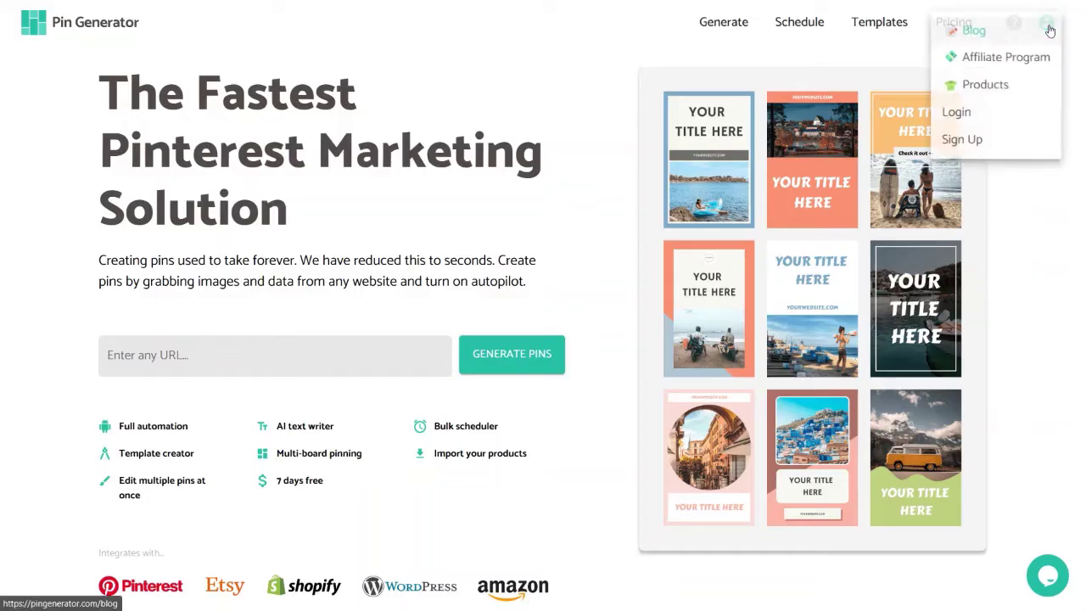
{"action": "left_click", "coordinate": [963, 141]}
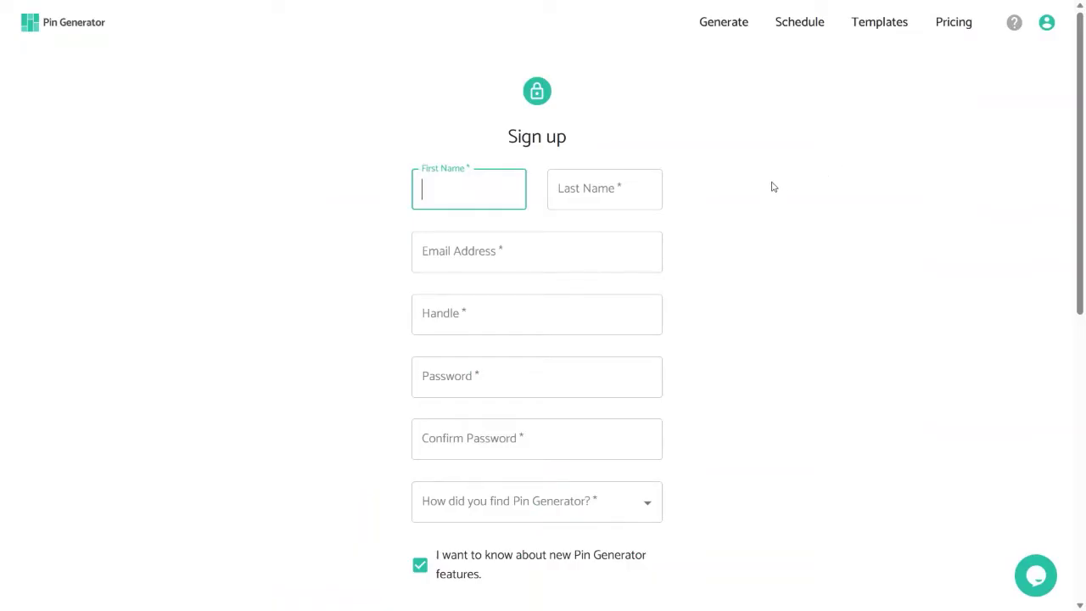
{"action": "scroll", "coordinate": [721, 255], "scroll_direction": "down", "scroll_amount": 2}
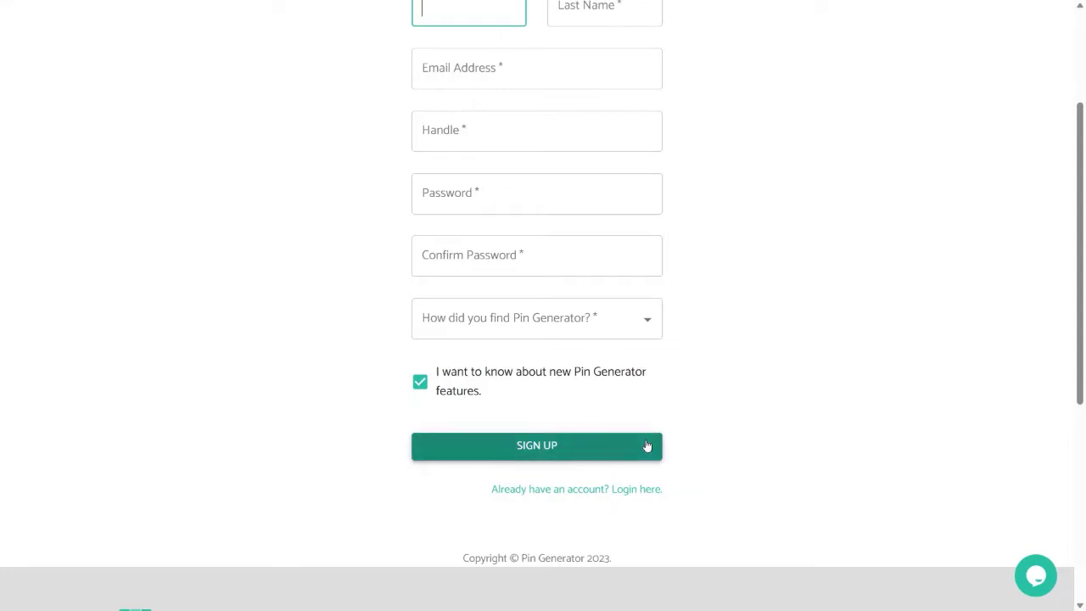
{"action": "scroll", "coordinate": [704, 398], "scroll_direction": "up", "scroll_amount": 2}
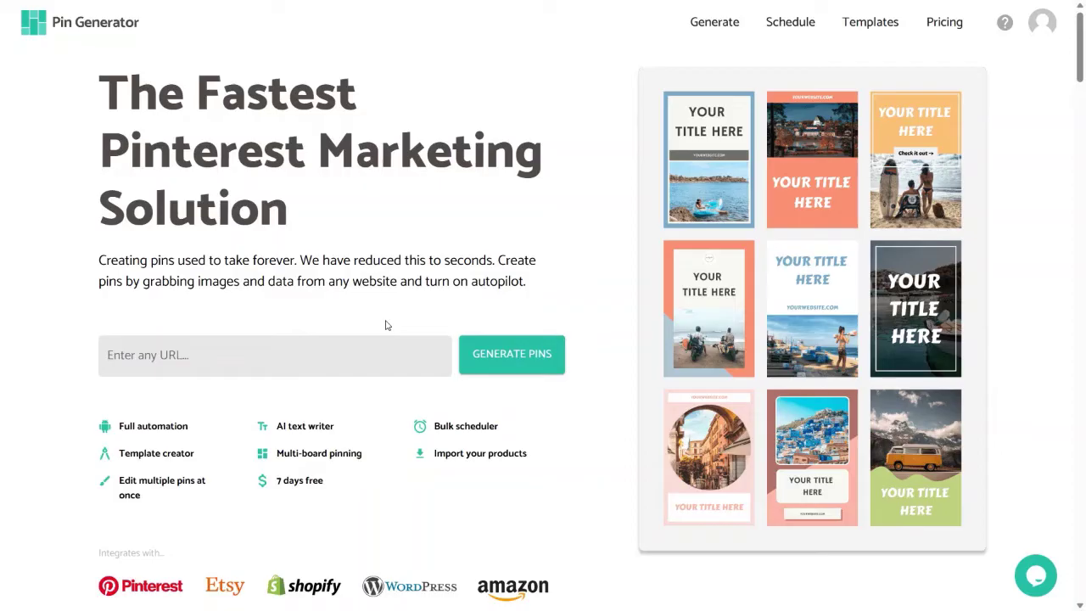
Step: Paste the copied daraz.pk product URL on the home page and generate pins from it
{"action": "left_click", "coordinate": [177, 355]}
{"action": "key", "text": "ctrl+v"}
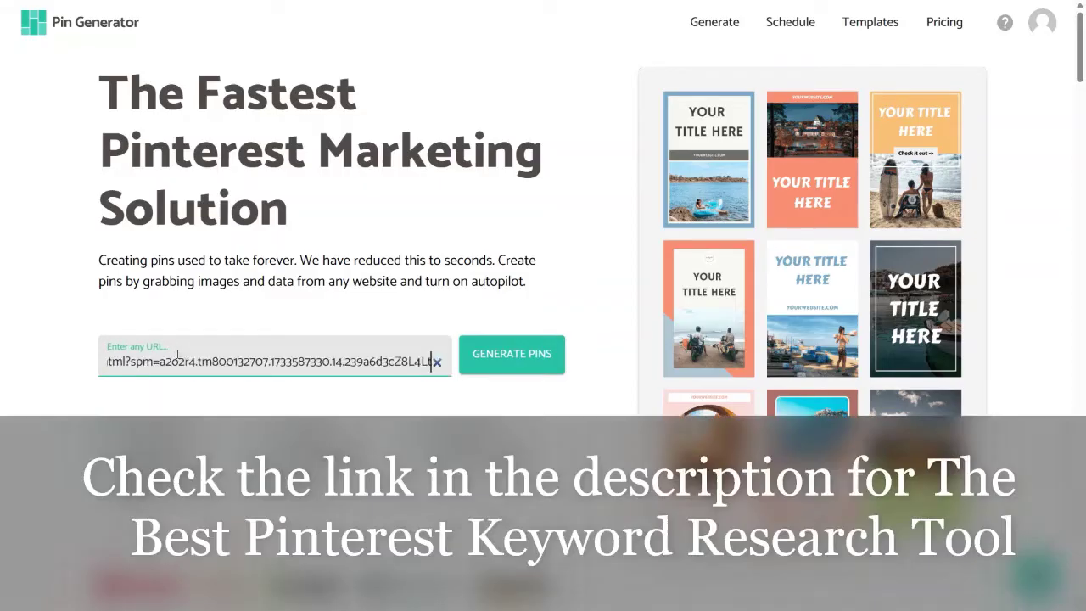
{"action": "left_click", "coordinate": [513, 362]}
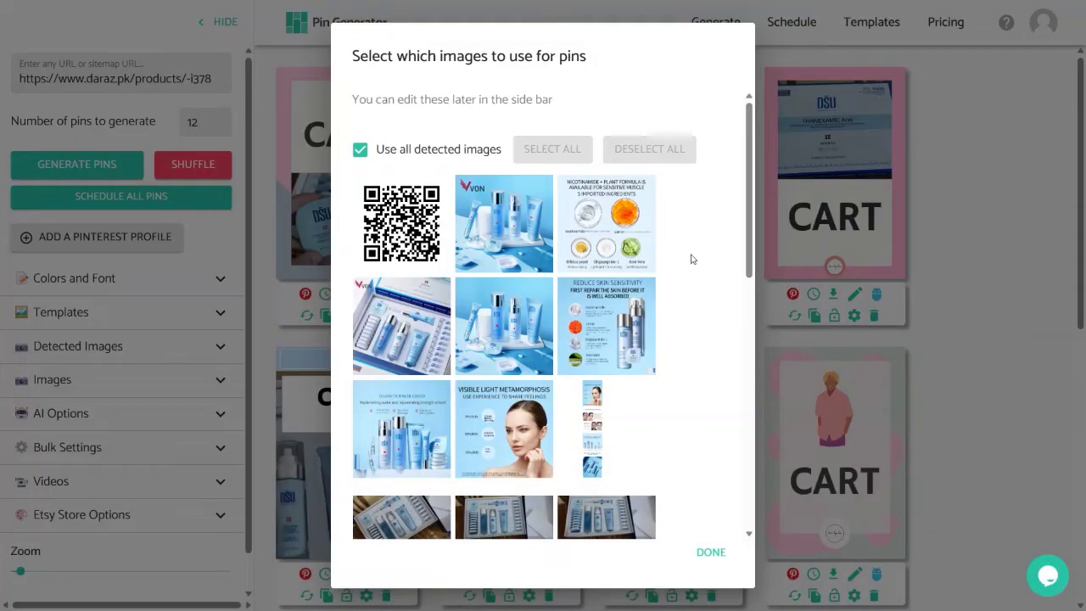
Step: Stop using all detected images and select only five skincare images: the VON set, all three second-row images, and the first third-row image
{"action": "scroll", "coordinate": [710, 296], "scroll_direction": "down", "scroll_amount": 5}
{"action": "scroll", "coordinate": [692, 307], "scroll_direction": "down", "scroll_amount": 2}
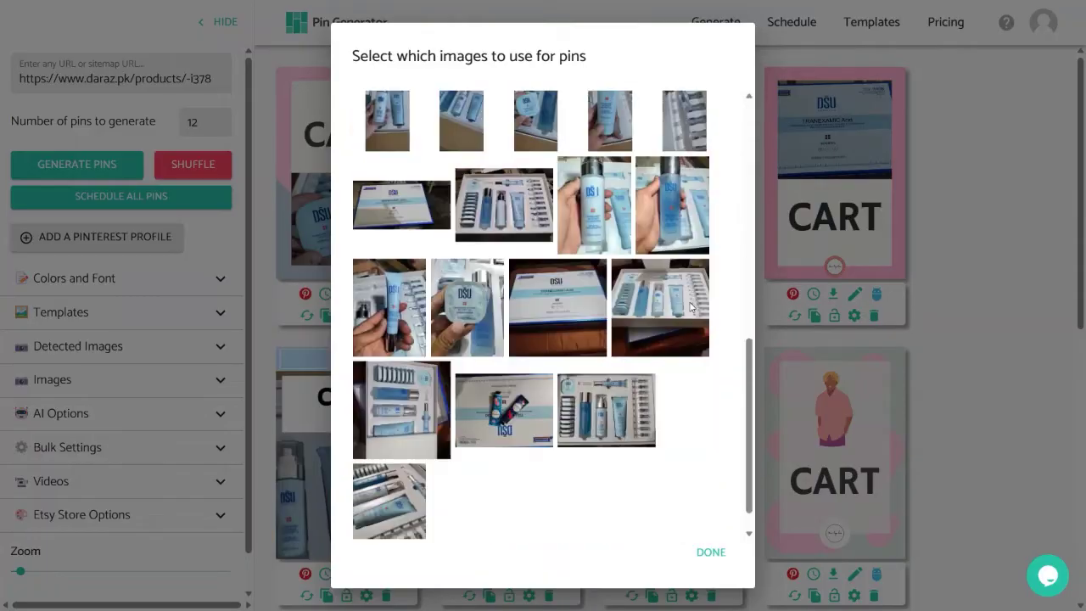
{"action": "scroll", "coordinate": [705, 327], "scroll_direction": "up", "scroll_amount": 7}
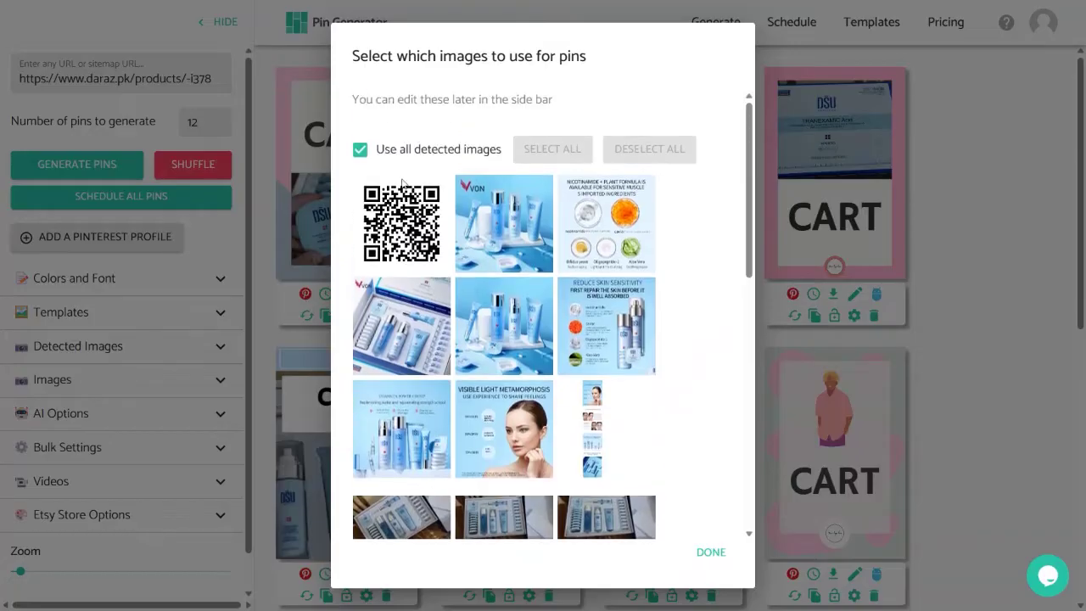
{"action": "left_click", "coordinate": [360, 151]}
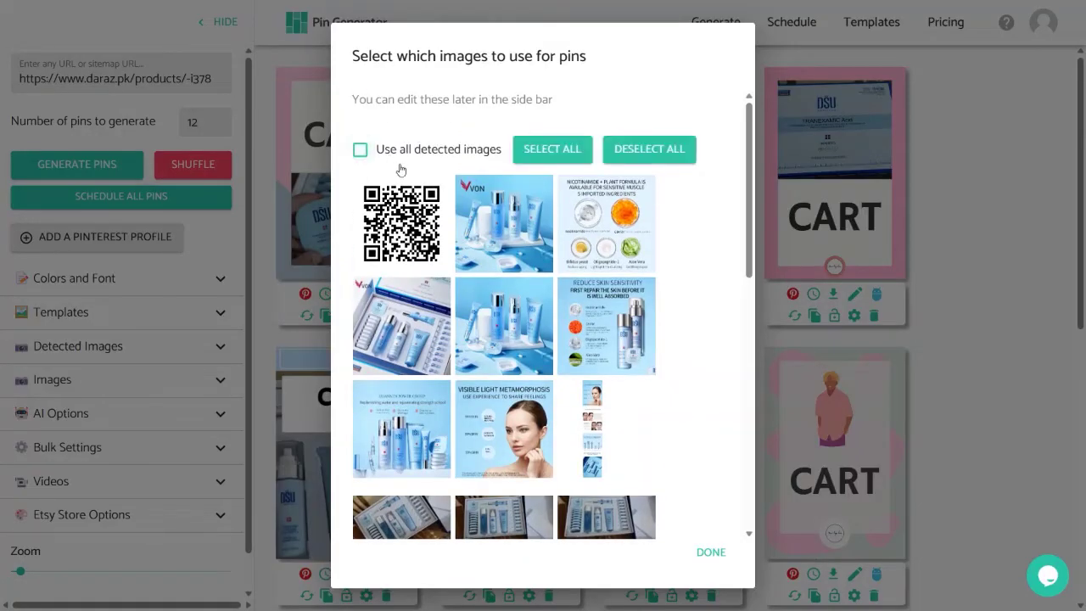
{"action": "left_click", "coordinate": [476, 223]}
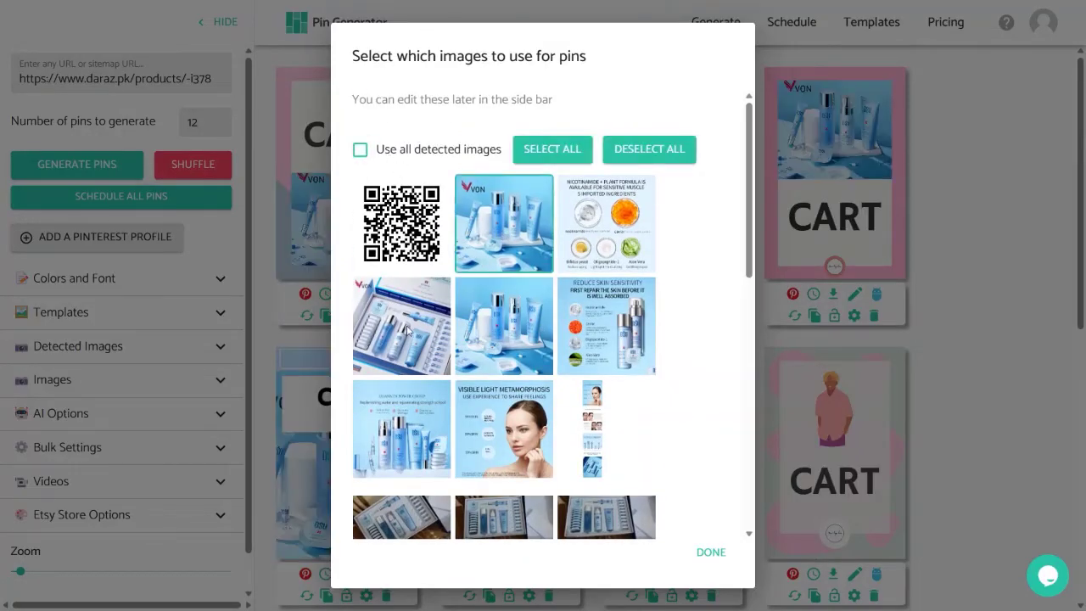
{"action": "left_click", "coordinate": [411, 332]}
{"action": "left_click", "coordinate": [489, 331]}
{"action": "left_click", "coordinate": [605, 325]}
{"action": "left_click", "coordinate": [402, 428]}
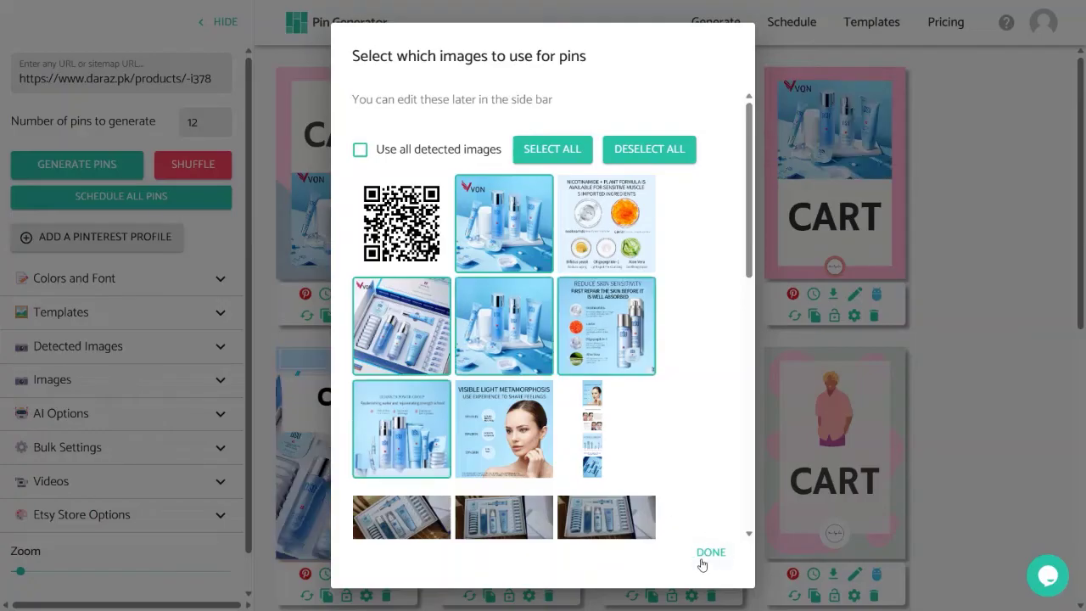
{"action": "left_click", "coordinate": [709, 553]}
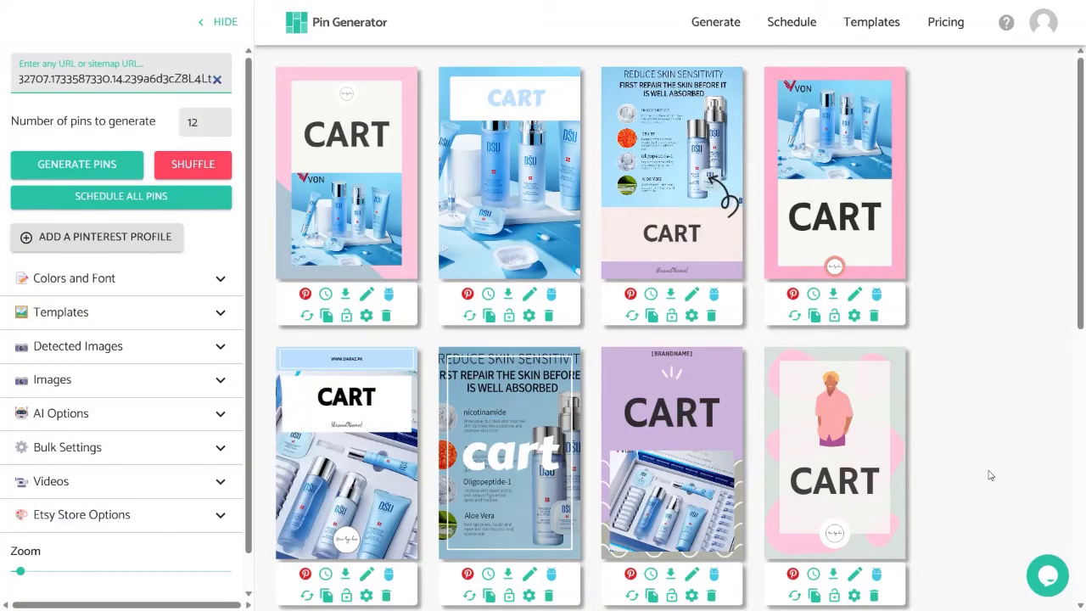
Step: Set the number of pins to generate to 4 and generate the pins again
{"action": "scroll", "coordinate": [962, 460], "scroll_direction": "down", "scroll_amount": 5}
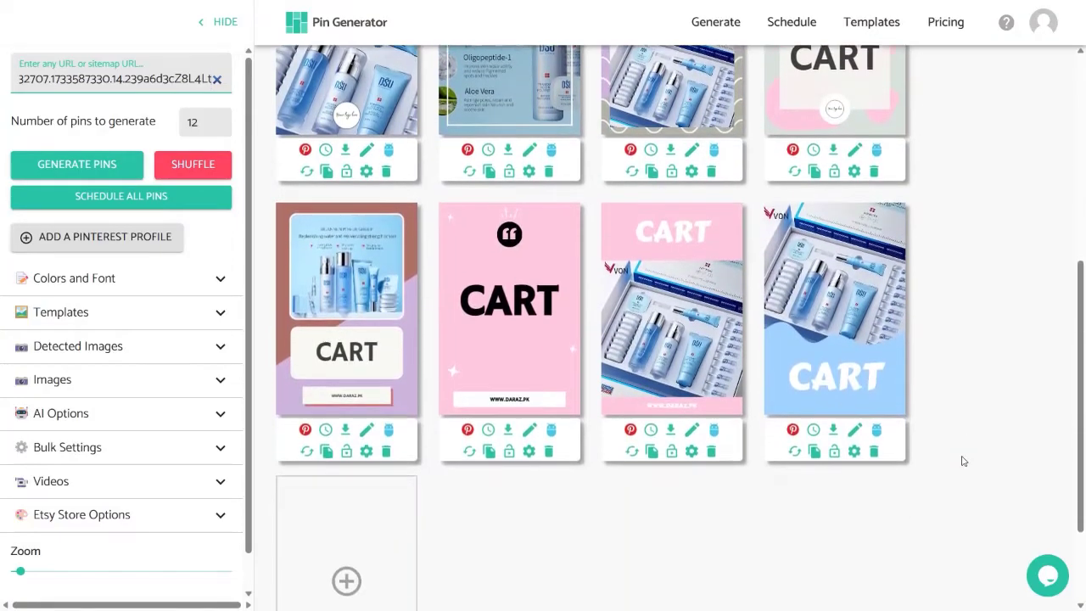
{"action": "scroll", "coordinate": [962, 460], "scroll_direction": "up", "scroll_amount": 5}
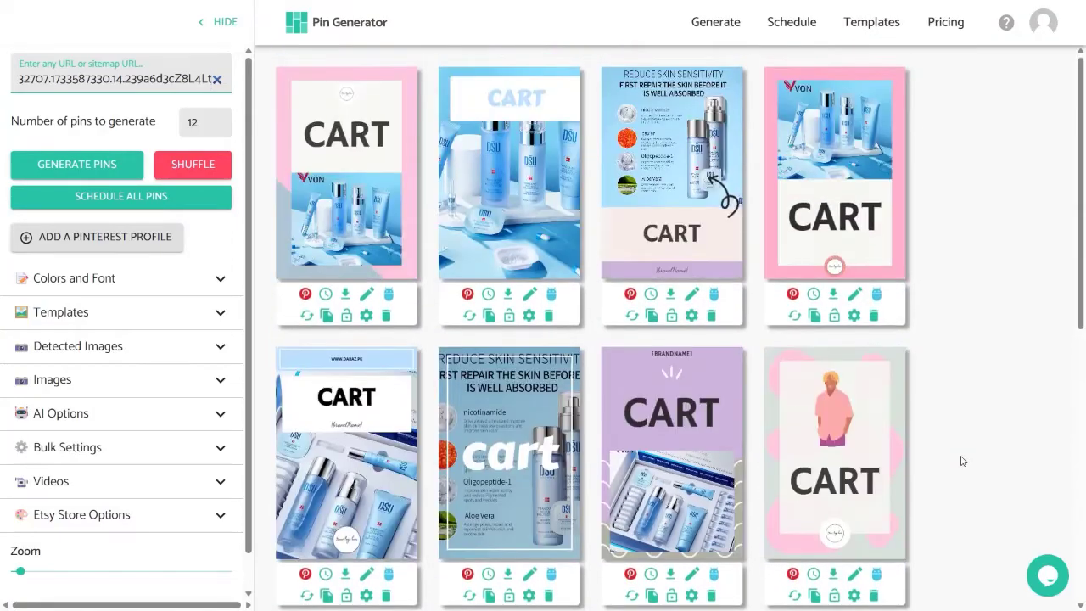
{"action": "double_click", "coordinate": [190, 124]}
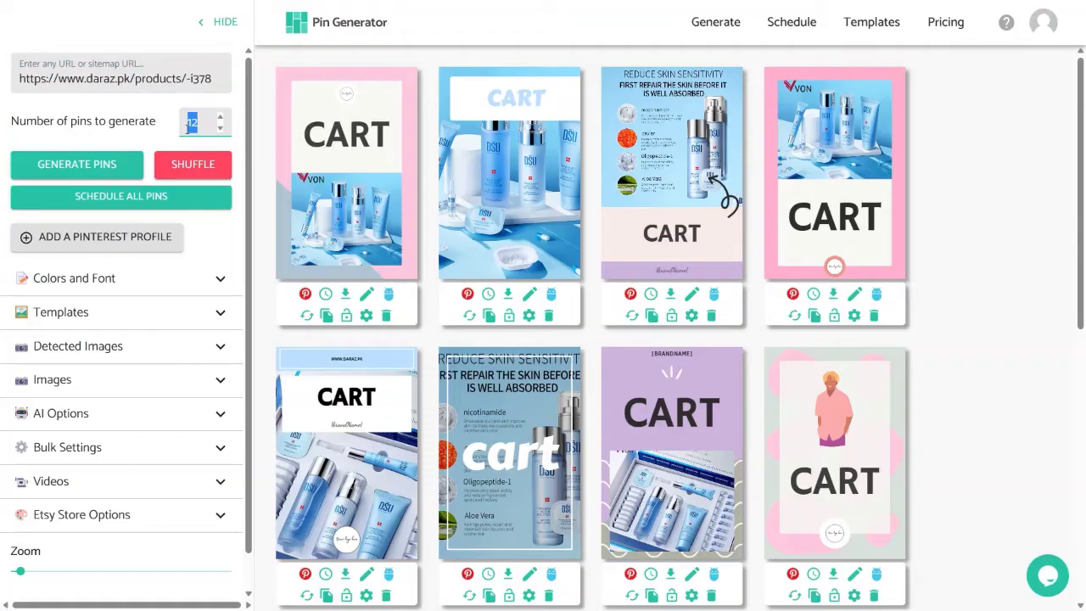
{"action": "type", "text": "4"}
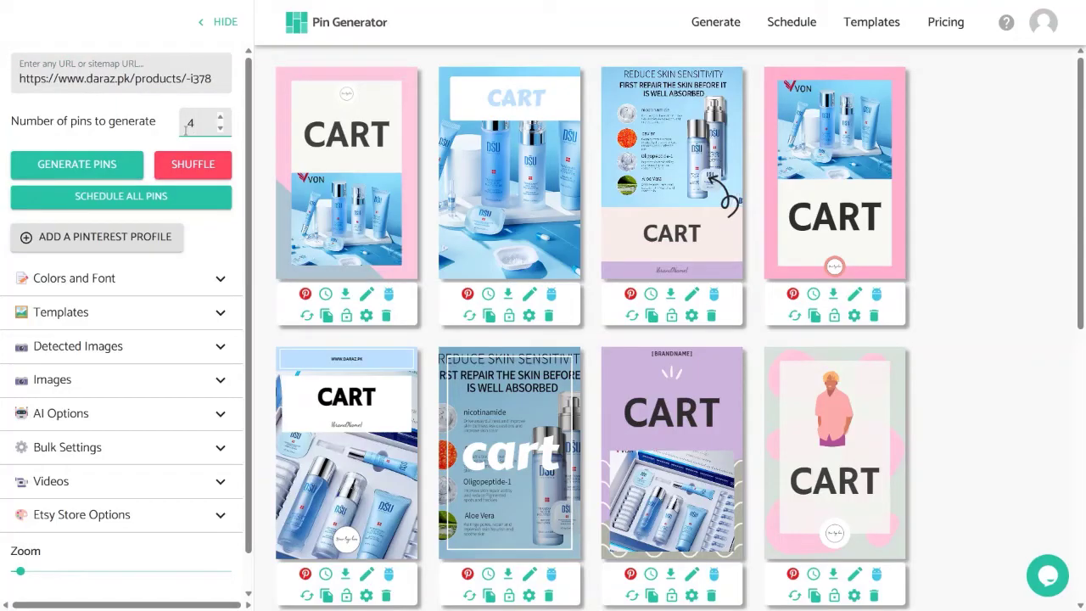
{"action": "left_click", "coordinate": [109, 164]}
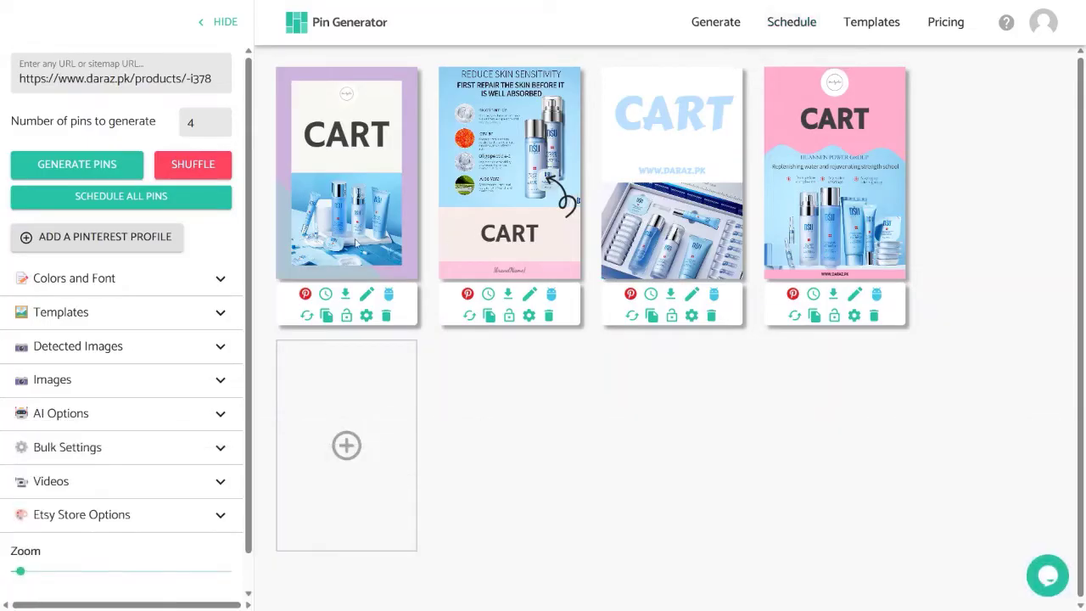
Step: Change the third palette color from pink to a muted teal blue and select that modified palette
{"action": "left_click_drag", "start_coordinate": [248, 237], "coordinate": [247, 284]}
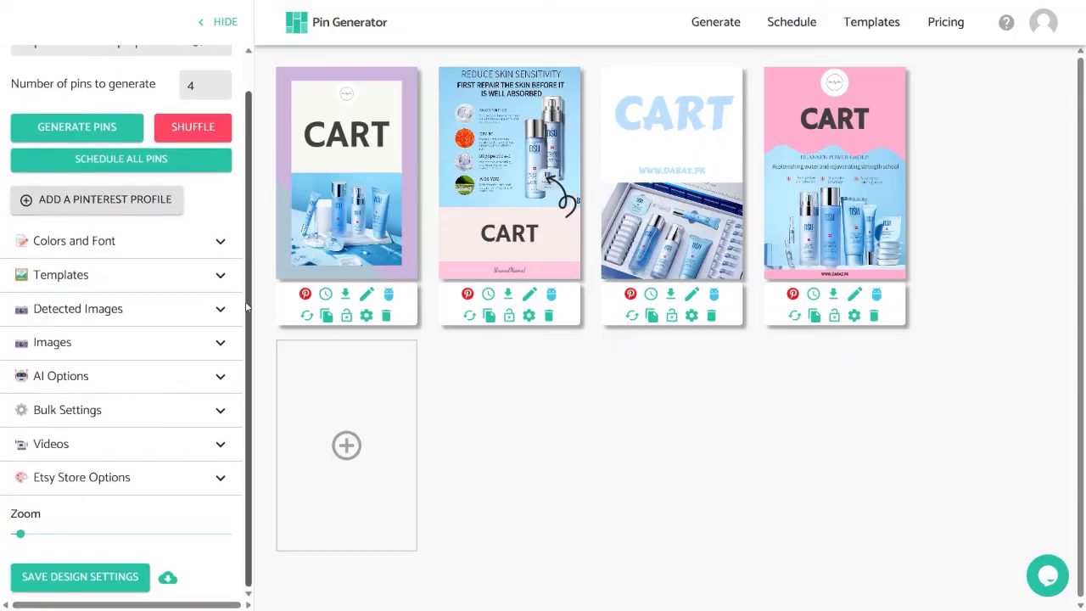
{"action": "scroll", "coordinate": [219, 286], "scroll_direction": "up", "scroll_amount": 1}
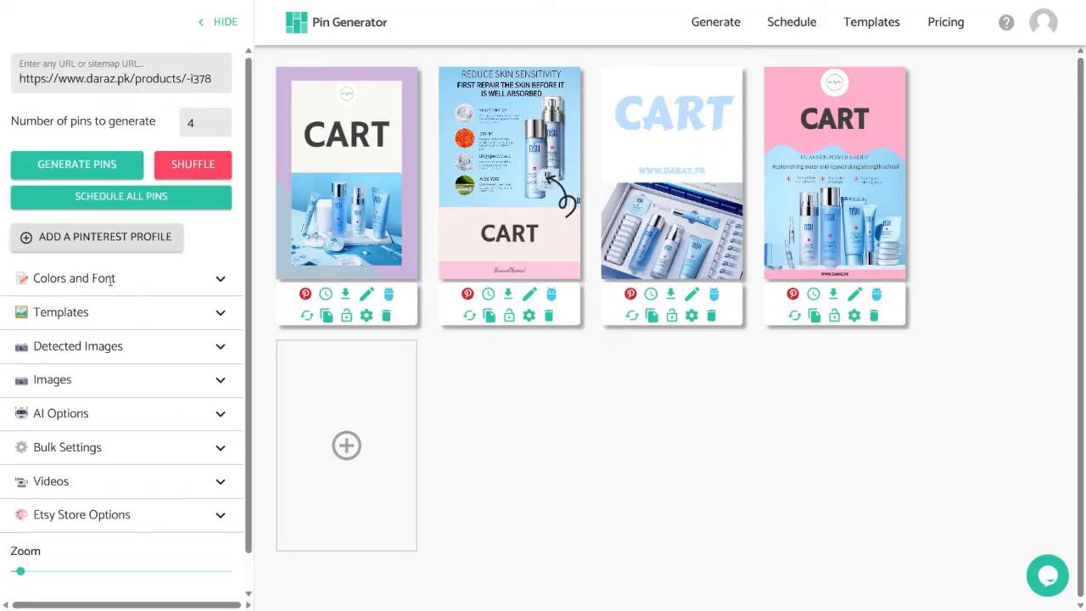
{"action": "left_click", "coordinate": [219, 279]}
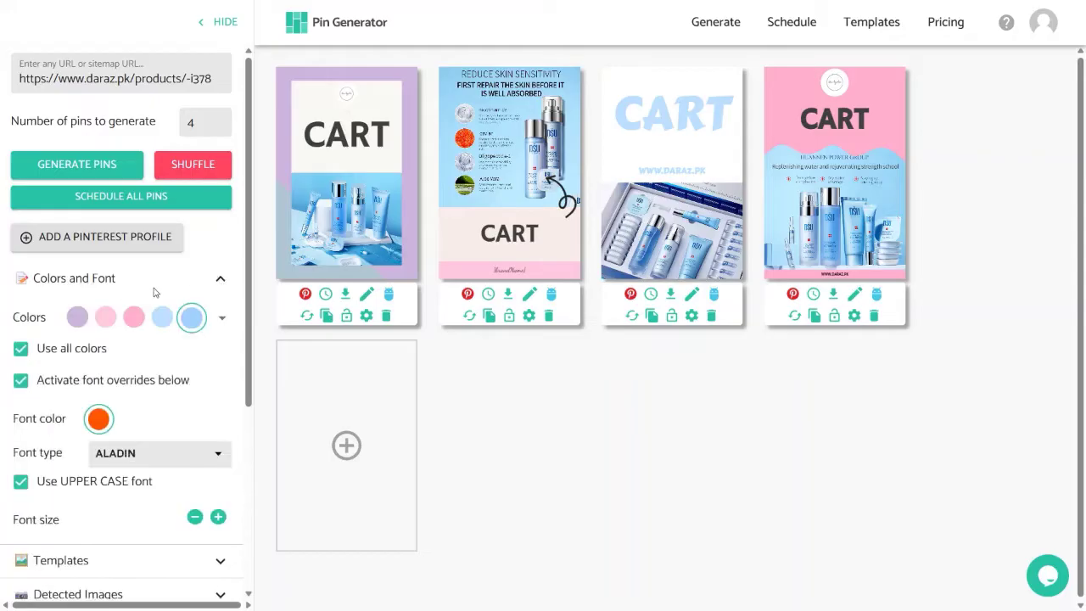
{"action": "left_click", "coordinate": [134, 316]}
{"action": "mouse_move", "coordinate": [101, 356]}
{"action": "left_mouse_down"}
{"action": "mouse_move", "coordinate": [177, 357]}
{"action": "mouse_move", "coordinate": [118, 378]}
{"action": "left_mouse_up"}
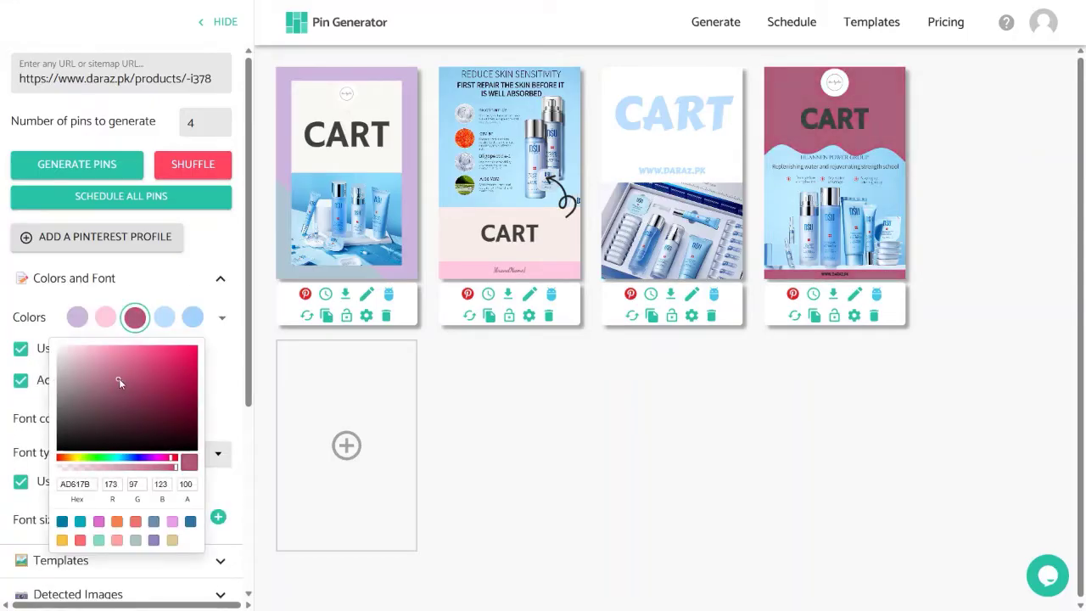
{"action": "left_click", "coordinate": [126, 458]}
{"action": "left_click", "coordinate": [151, 329]}
{"action": "left_click", "coordinate": [220, 318]}
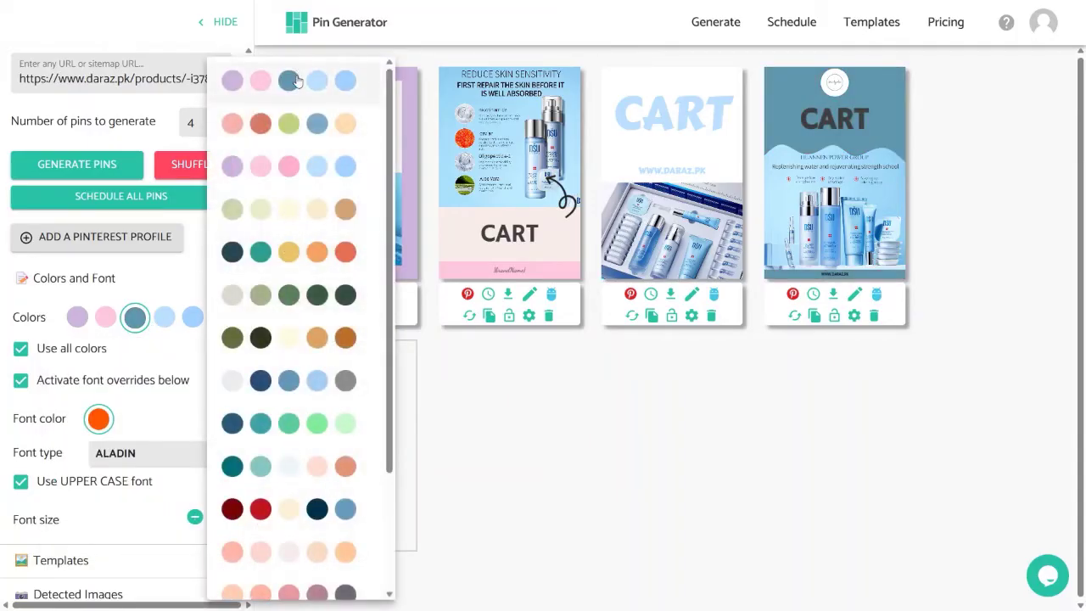
{"action": "left_click", "coordinate": [291, 80]}
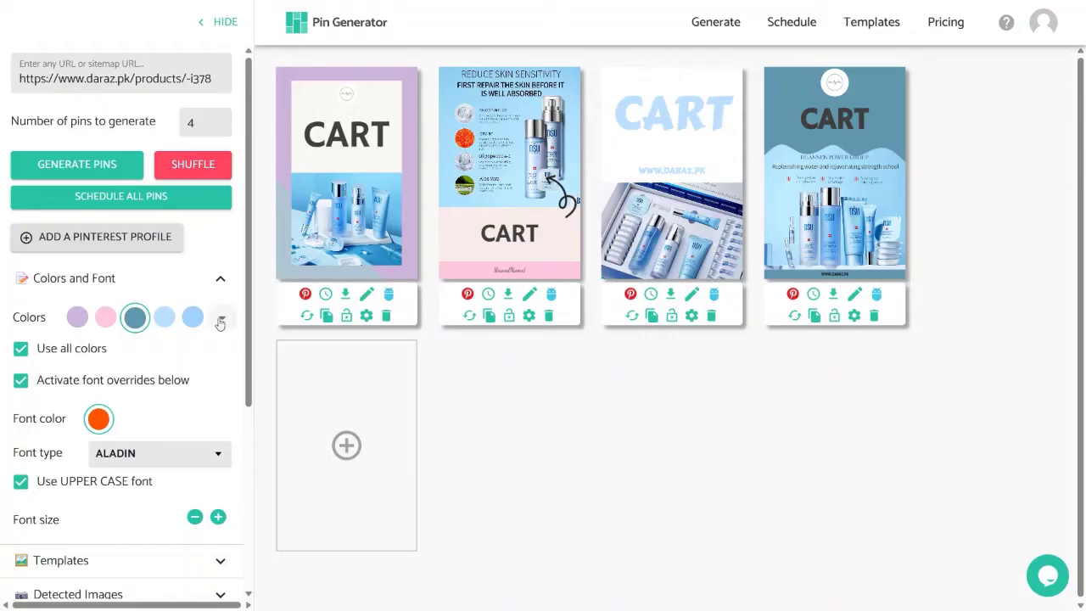
Step: Turn off the use of all colors and change the fourth palette color to a darker medium blue for every pin
{"action": "left_click", "coordinate": [25, 355]}
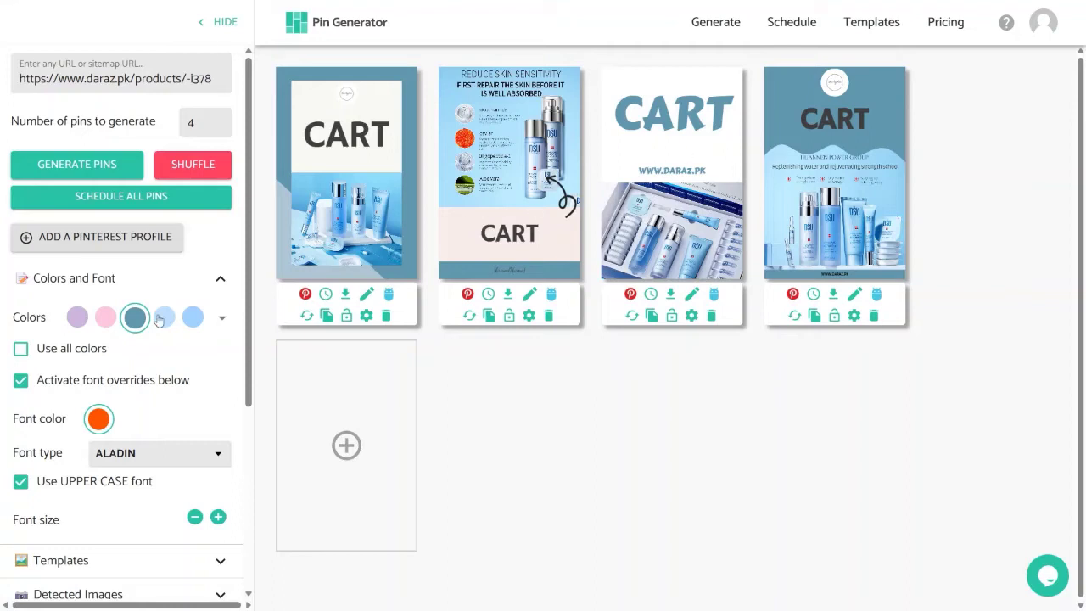
{"action": "left_click", "coordinate": [164, 316]}
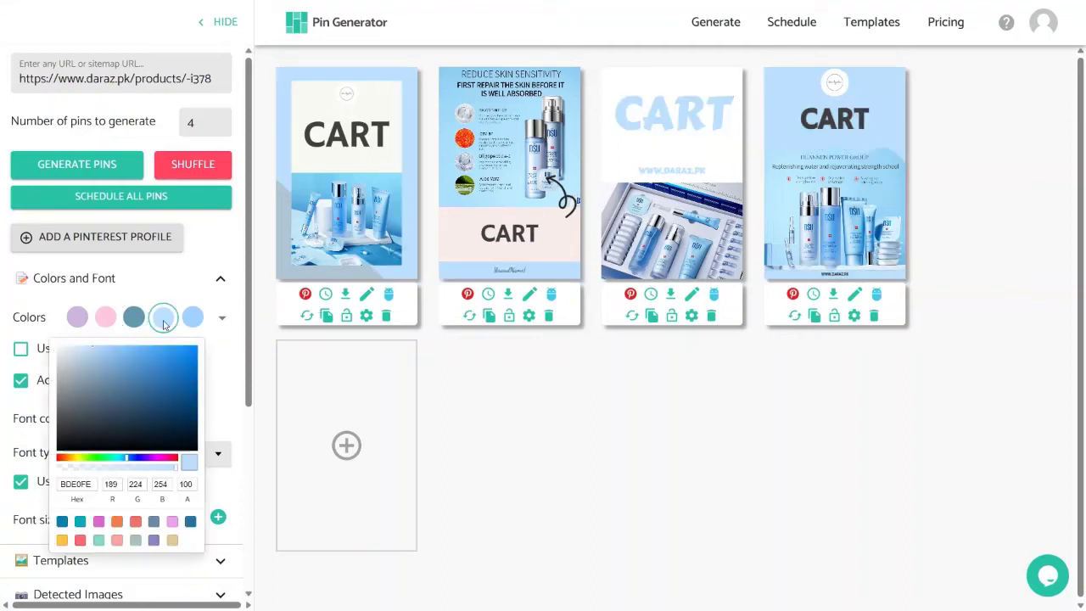
{"action": "left_click", "coordinate": [225, 337]}
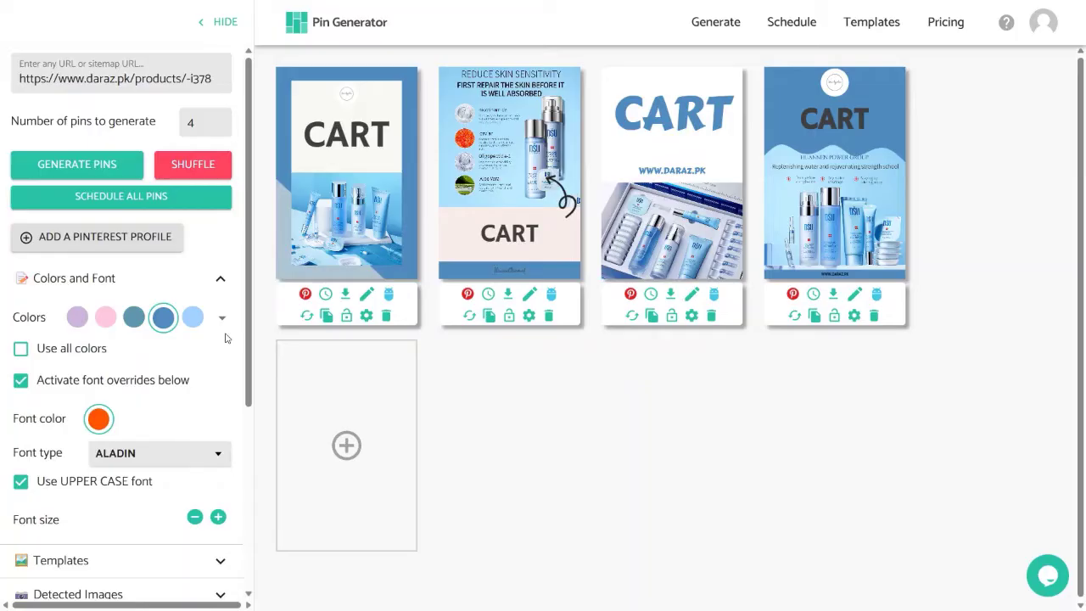
Step: Apply the font overrides to the pins and set the font color to dark navy 252C5A
{"action": "left_click", "coordinate": [36, 383]}
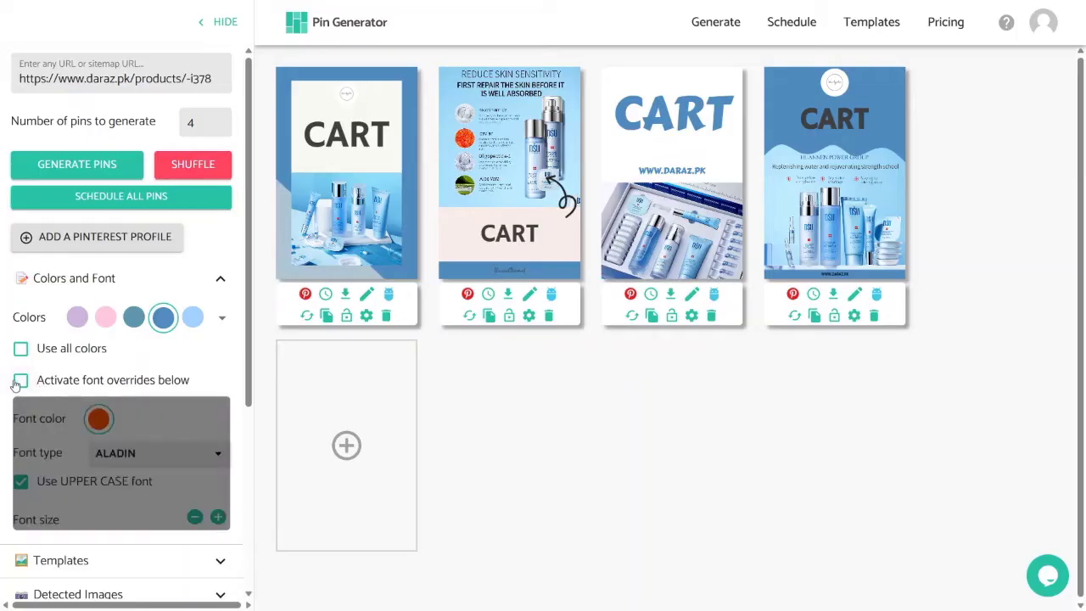
{"action": "left_click", "coordinate": [44, 386]}
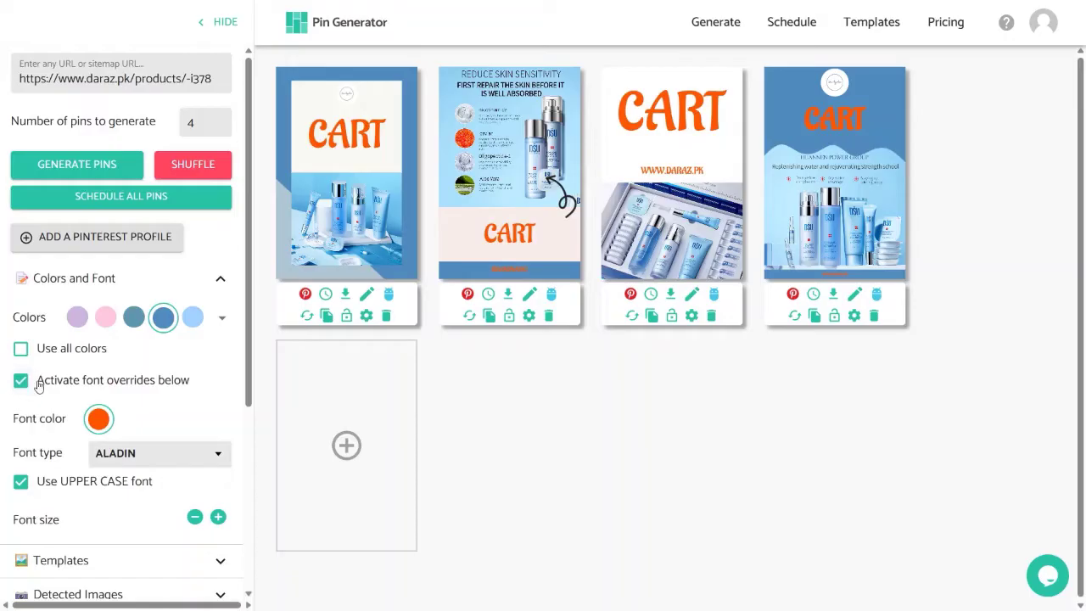
{"action": "left_click", "coordinate": [99, 421]}
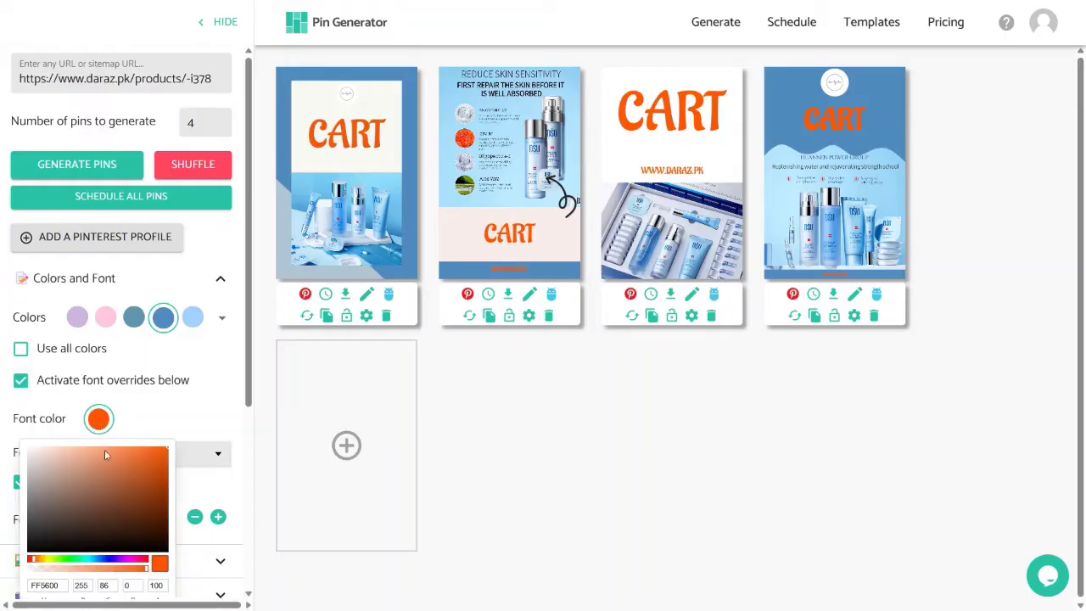
{"action": "left_click", "coordinate": [94, 559]}
{"action": "left_click", "coordinate": [109, 558]}
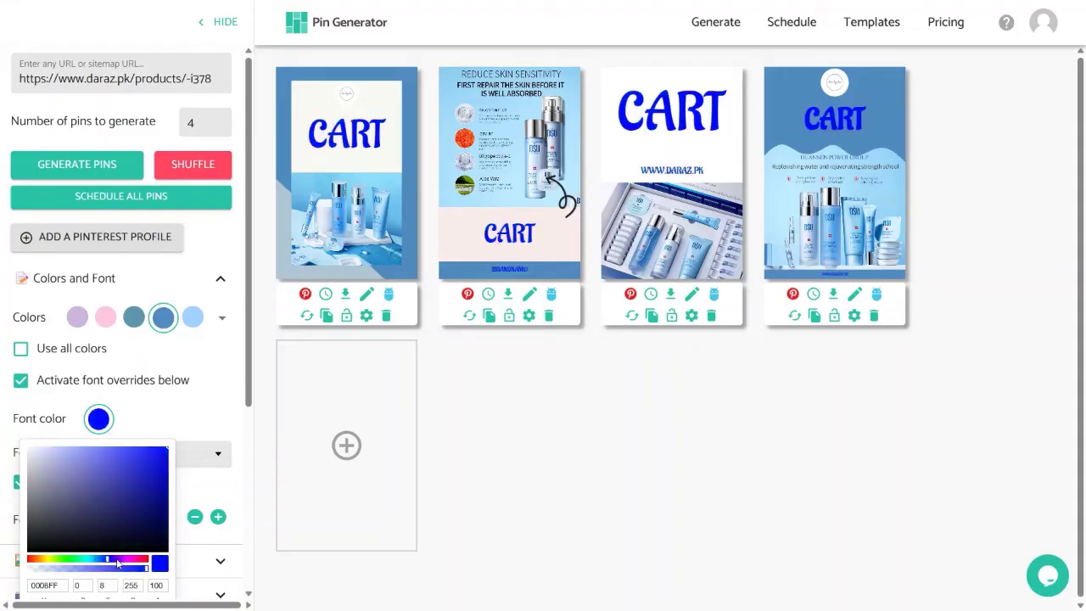
{"action": "left_click", "coordinate": [117, 559]}
{"action": "left_click", "coordinate": [110, 514]}
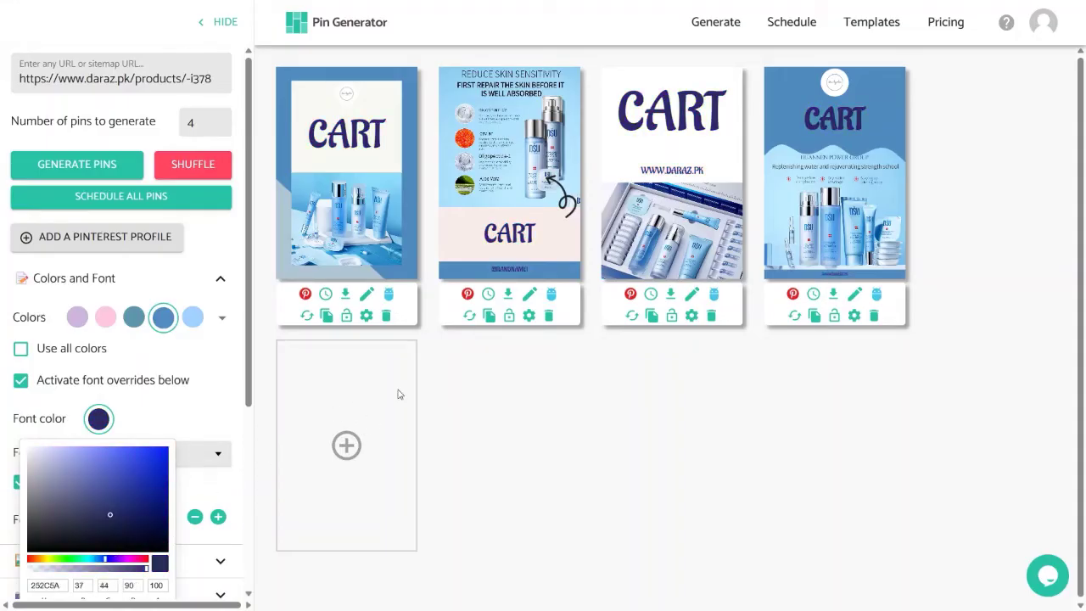
{"action": "left_click", "coordinate": [197, 432]}
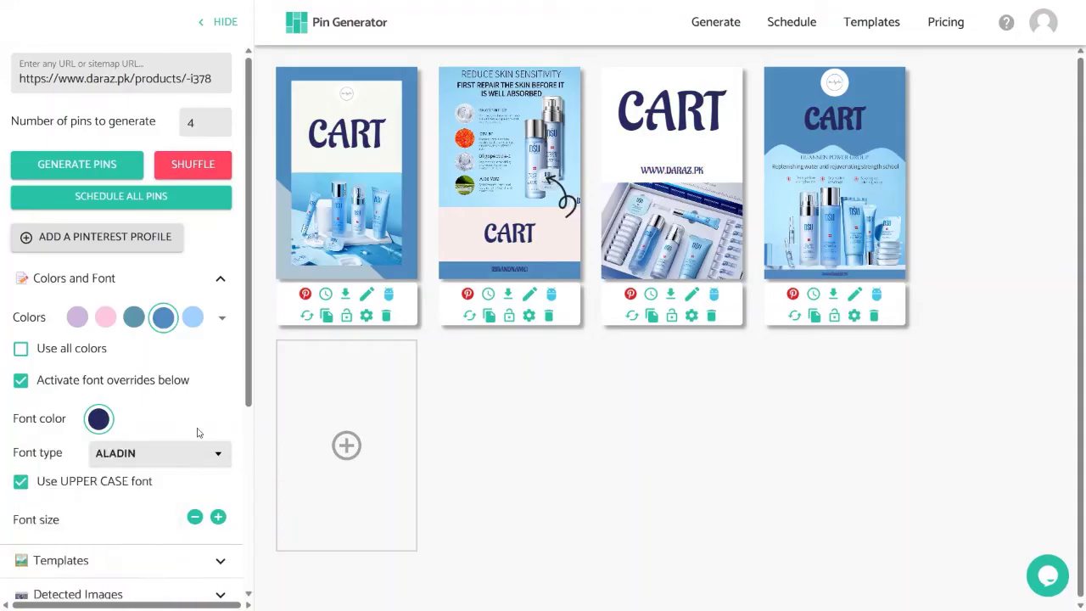
Step: Set the font type of the pin text to Amaranth
{"action": "left_click", "coordinate": [212, 454]}
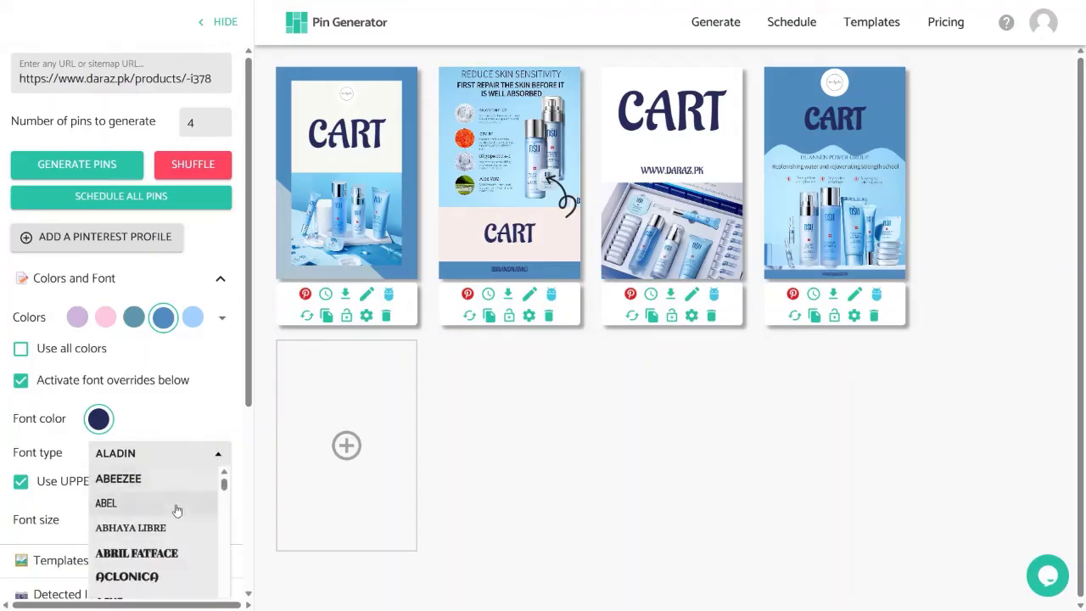
{"action": "scroll", "coordinate": [176, 509], "scroll_direction": "down", "scroll_amount": 5}
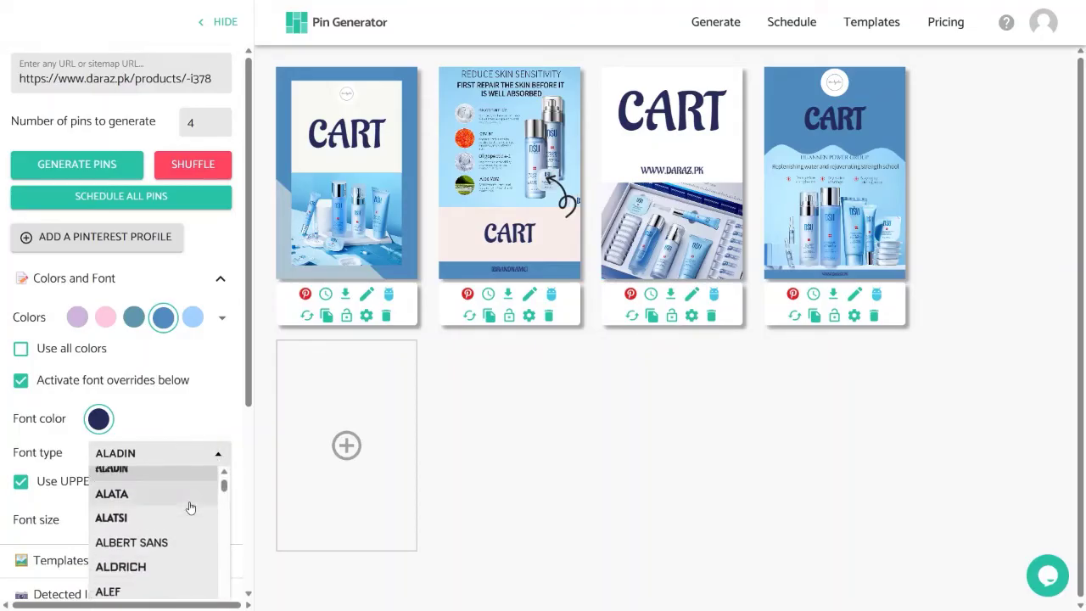
{"action": "scroll", "coordinate": [190, 507], "scroll_direction": "up", "scroll_amount": 1}
{"action": "scroll", "coordinate": [190, 507], "scroll_direction": "down", "scroll_amount": 3}
{"action": "left_click", "coordinate": [190, 508]}
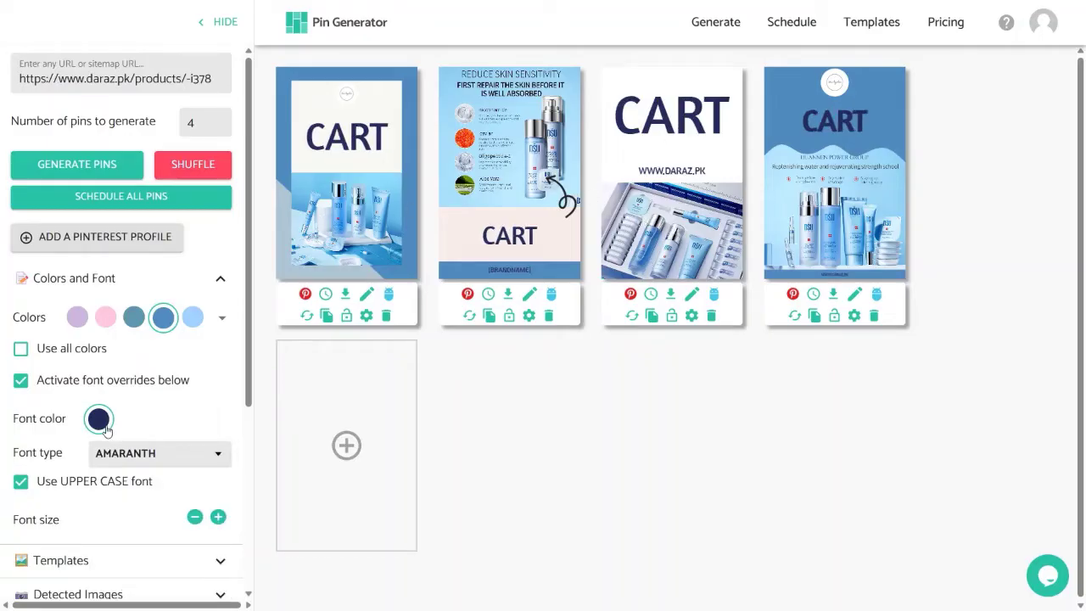
Step: Try the pin text without the upper-case font, and turn the upper-case font back on
{"action": "left_click", "coordinate": [22, 486]}
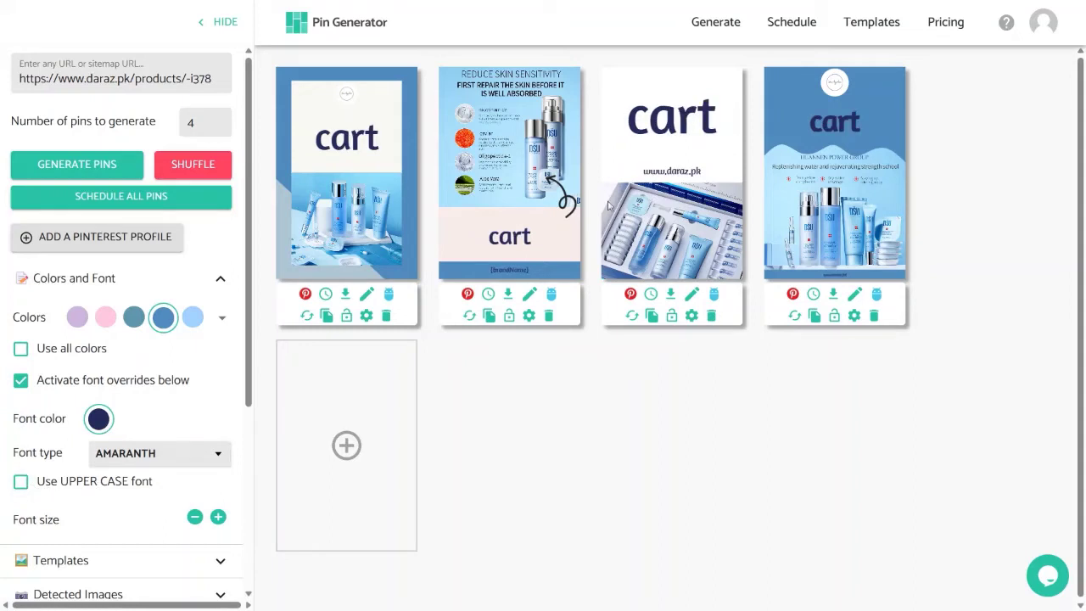
{"action": "left_click", "coordinate": [20, 481]}
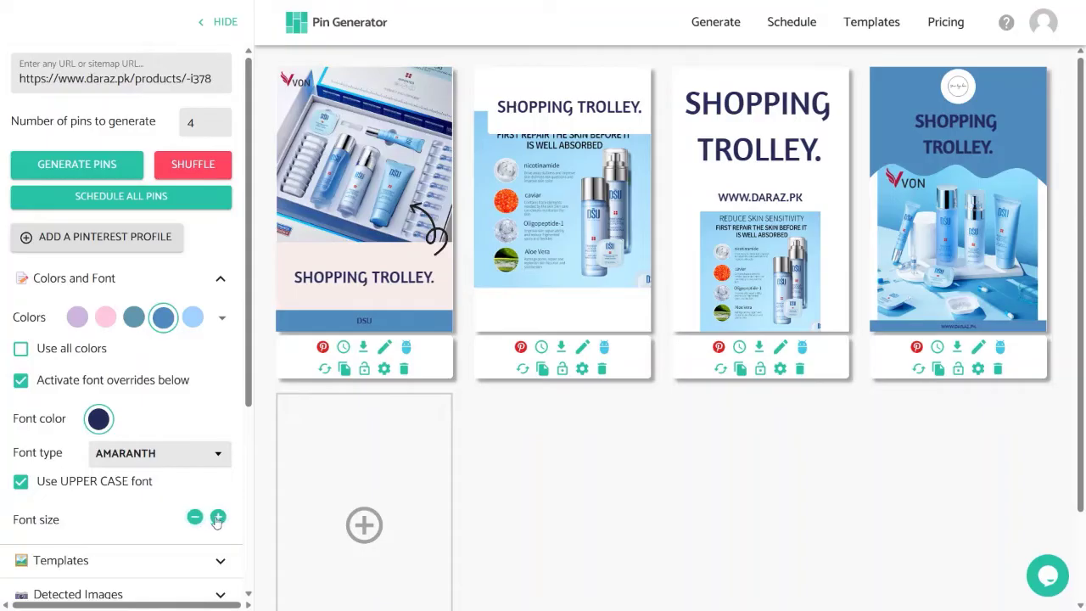
Step: Look through the saved templates and the standard templates available for the pins
{"action": "scroll", "coordinate": [233, 364], "scroll_direction": "down", "scroll_amount": 3}
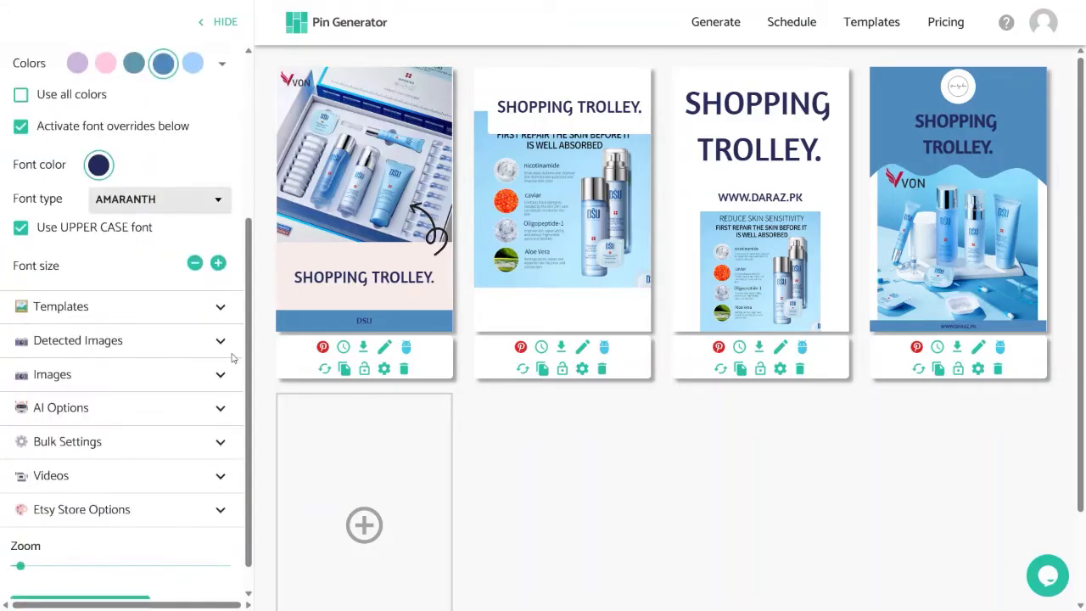
{"action": "left_click", "coordinate": [221, 307]}
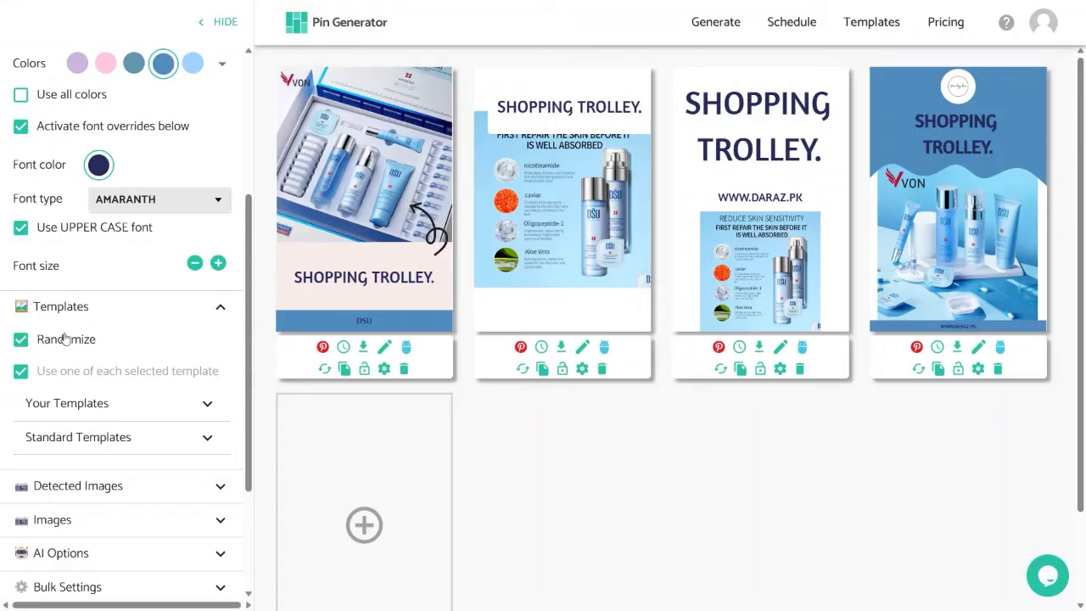
{"action": "left_click", "coordinate": [205, 404]}
{"action": "scroll", "coordinate": [204, 405], "scroll_direction": "down", "scroll_amount": 3}
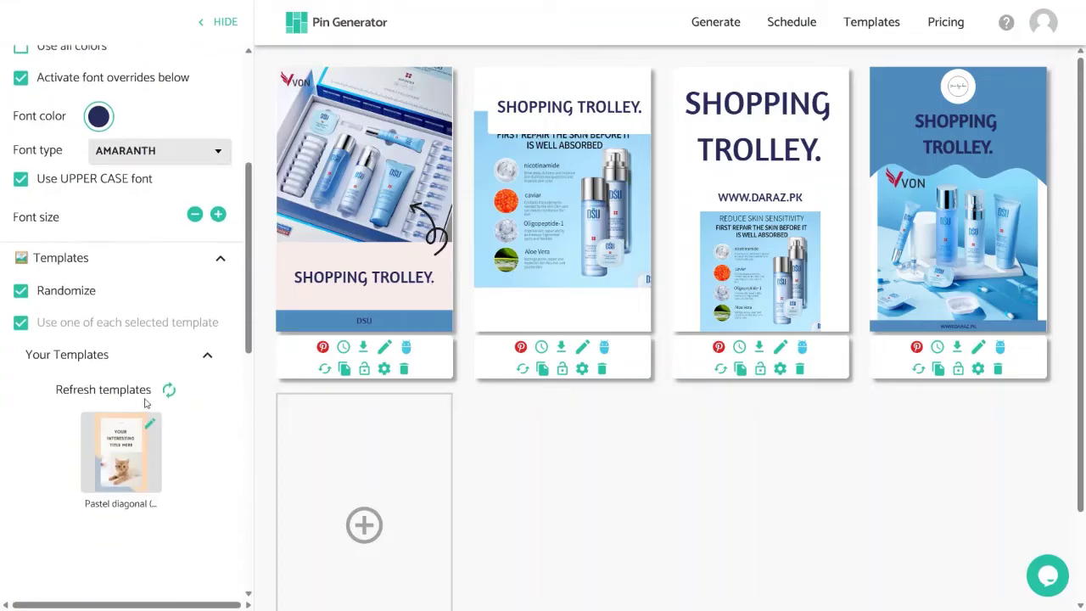
{"action": "left_click", "coordinate": [196, 405]}
{"action": "scroll", "coordinate": [213, 424], "scroll_direction": "down", "scroll_amount": 5}
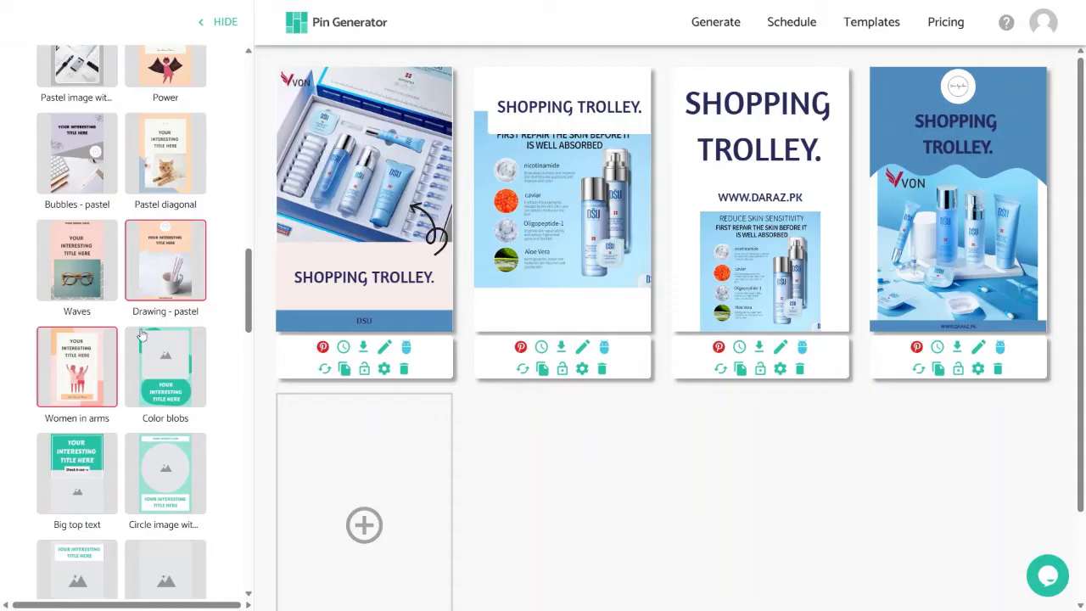
{"action": "left_click", "coordinate": [200, 311]}
Step: Review the images detected on the product page and which of them are selected for the pins
{"action": "left_click", "coordinate": [216, 315]}
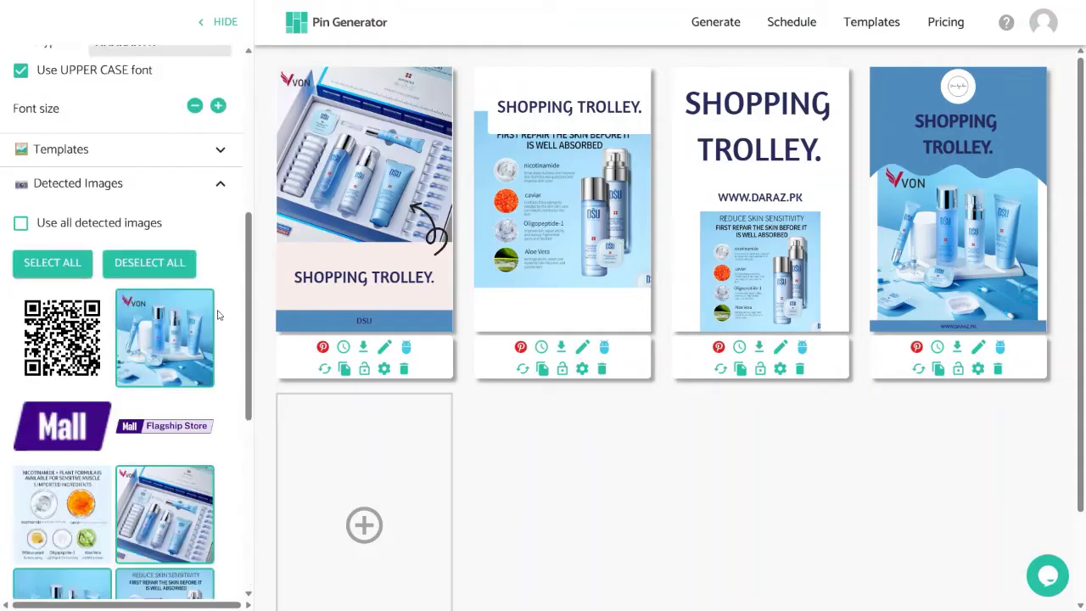
{"action": "scroll", "coordinate": [166, 306], "scroll_direction": "down", "scroll_amount": 3}
{"action": "scroll", "coordinate": [167, 305], "scroll_direction": "down", "scroll_amount": 1}
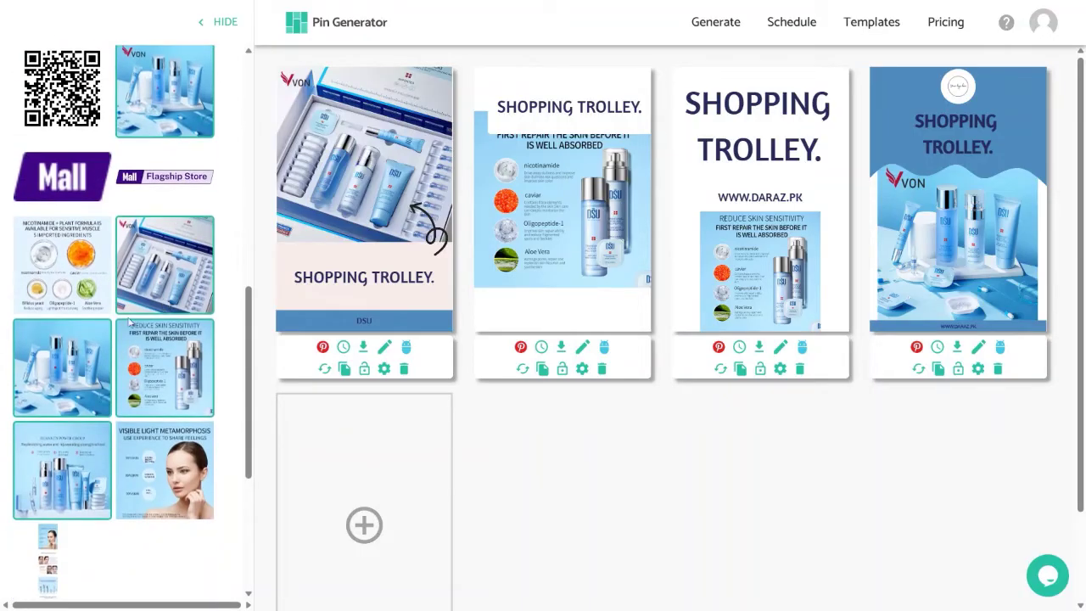
{"action": "scroll", "coordinate": [132, 323], "scroll_direction": "down", "scroll_amount": 2}
{"action": "scroll", "coordinate": [146, 341], "scroll_direction": "up", "scroll_amount": 2}
{"action": "scroll", "coordinate": [146, 341], "scroll_direction": "up", "scroll_amount": 1}
{"action": "scroll", "coordinate": [146, 341], "scroll_direction": "up", "scroll_amount": 3}
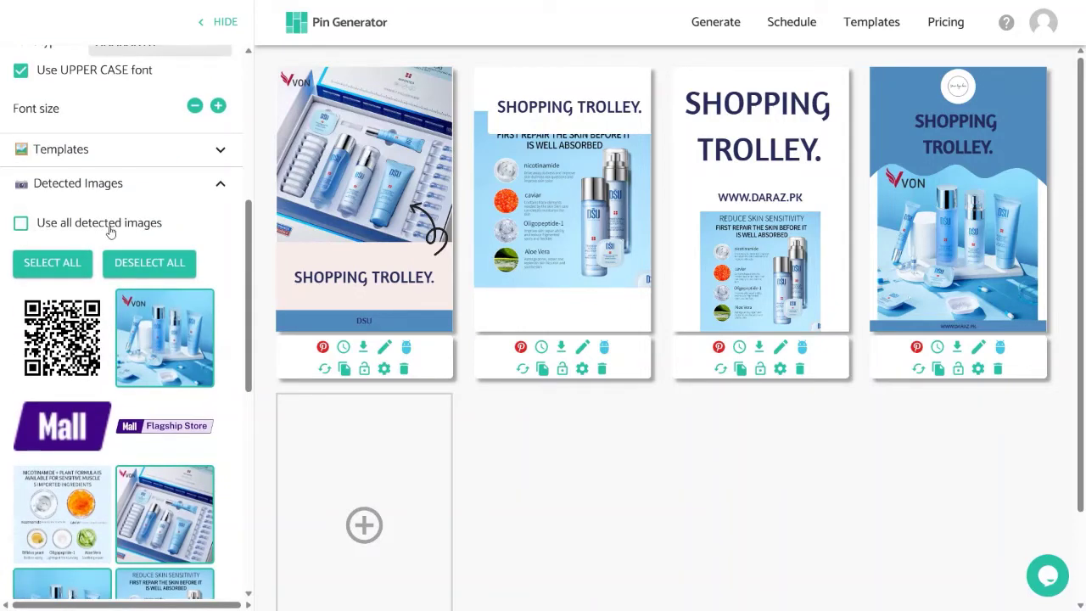
{"action": "scroll", "coordinate": [247, 344], "scroll_direction": "down", "scroll_amount": 3}
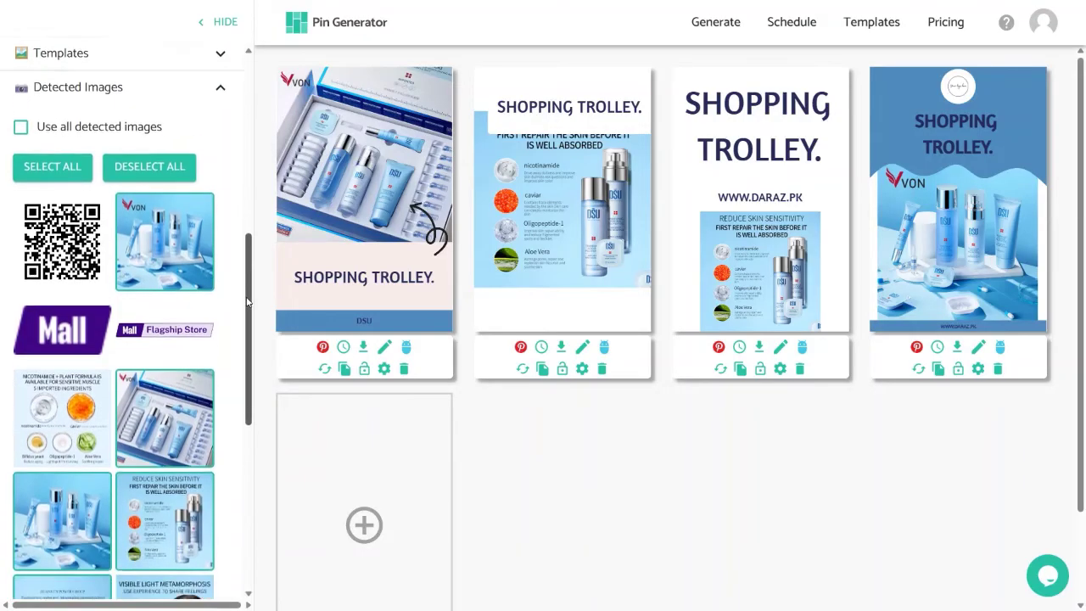
{"action": "left_click_drag", "start_coordinate": [246, 343], "coordinate": [246, 357]}
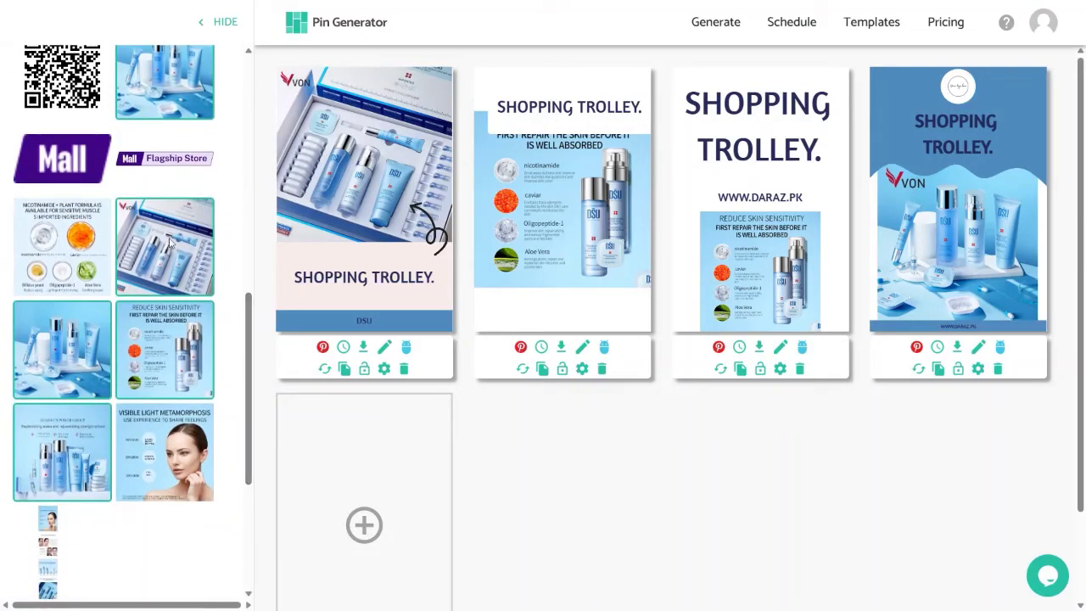
{"action": "left_click", "coordinate": [188, 338]}
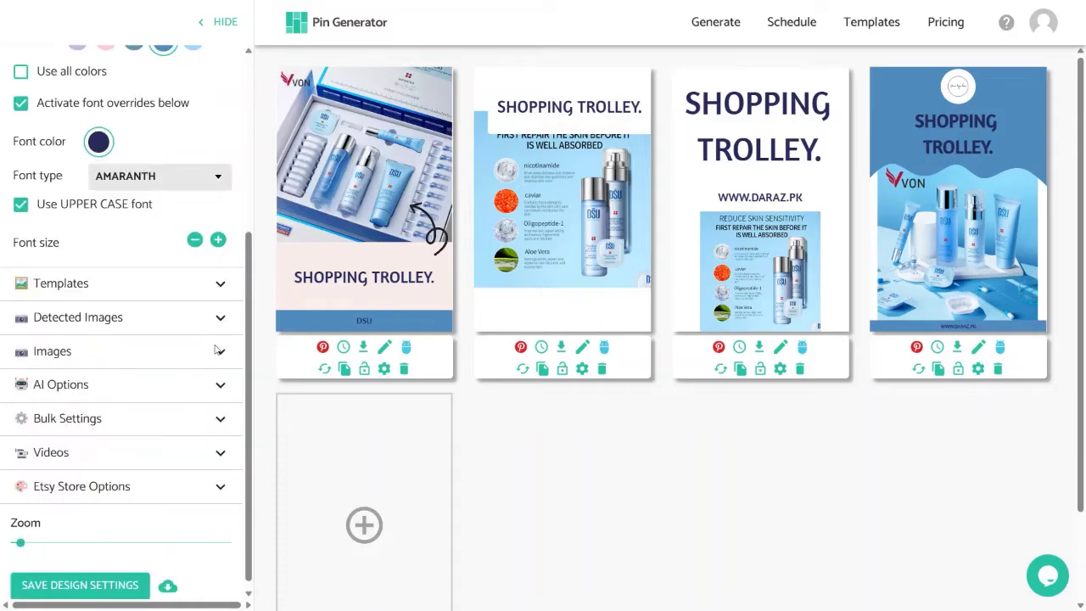
Step: Reshuffle the randomized images across the four pins several times
{"action": "left_click", "coordinate": [214, 350]}
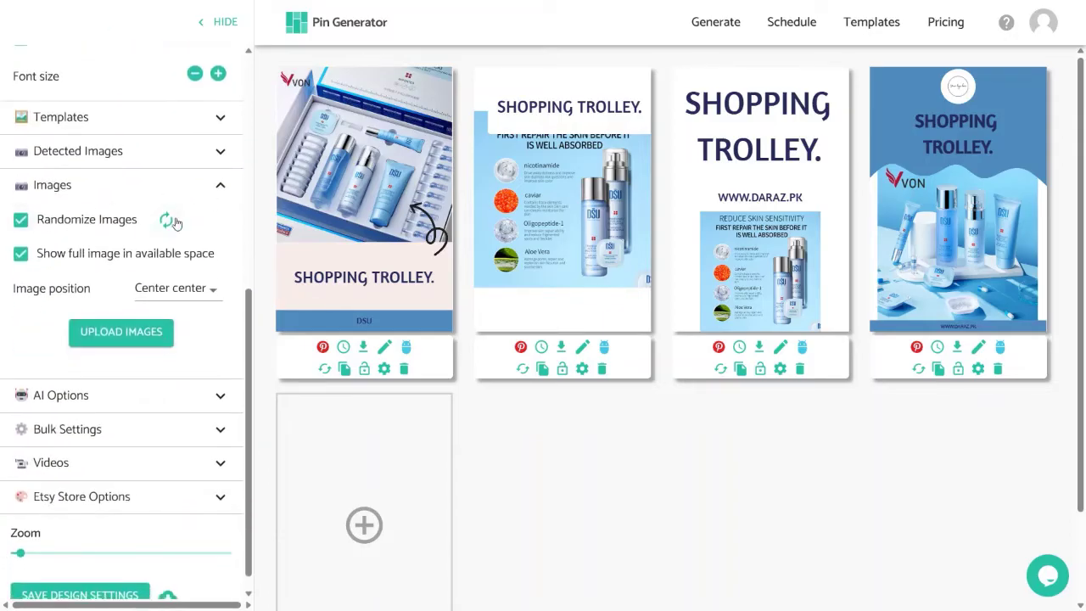
{"action": "left_click", "coordinate": [163, 222]}
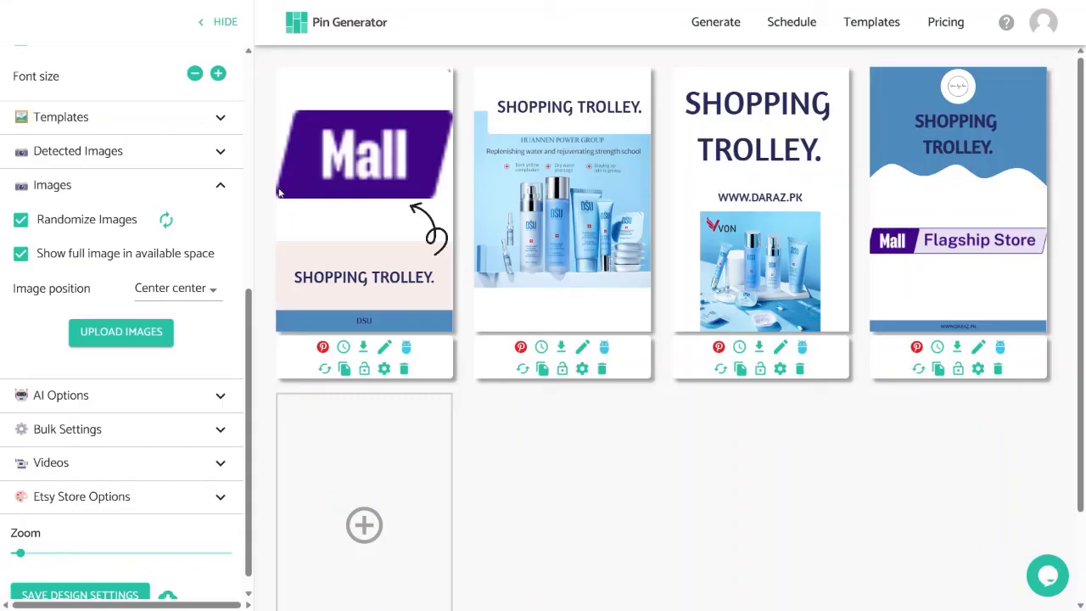
{"action": "left_click", "coordinate": [165, 221]}
{"action": "left_click", "coordinate": [165, 221]}
{"action": "left_click", "coordinate": [166, 221]}
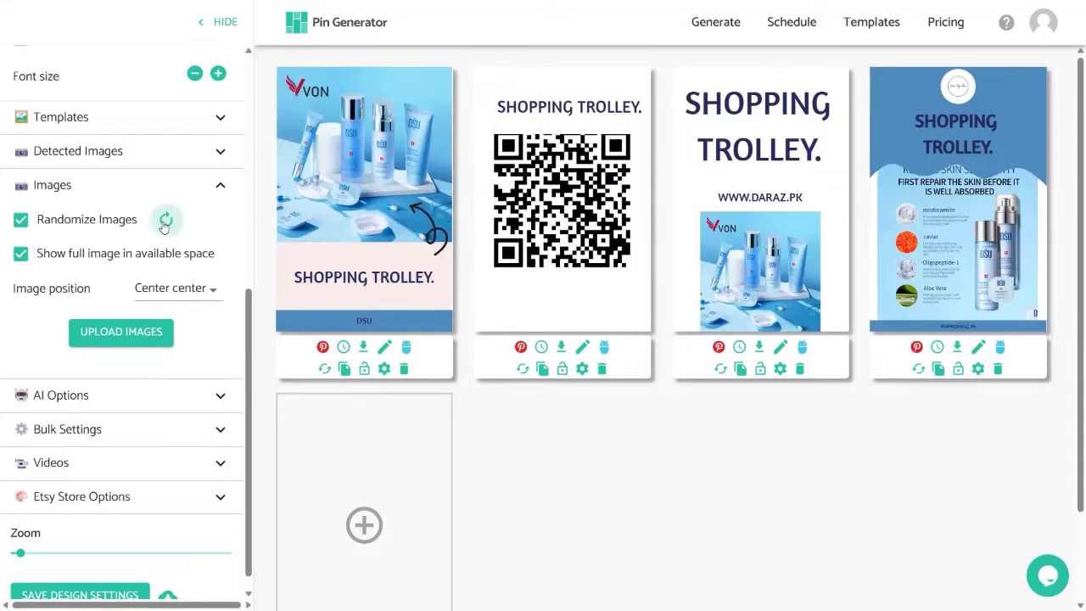
{"action": "left_click", "coordinate": [166, 220]}
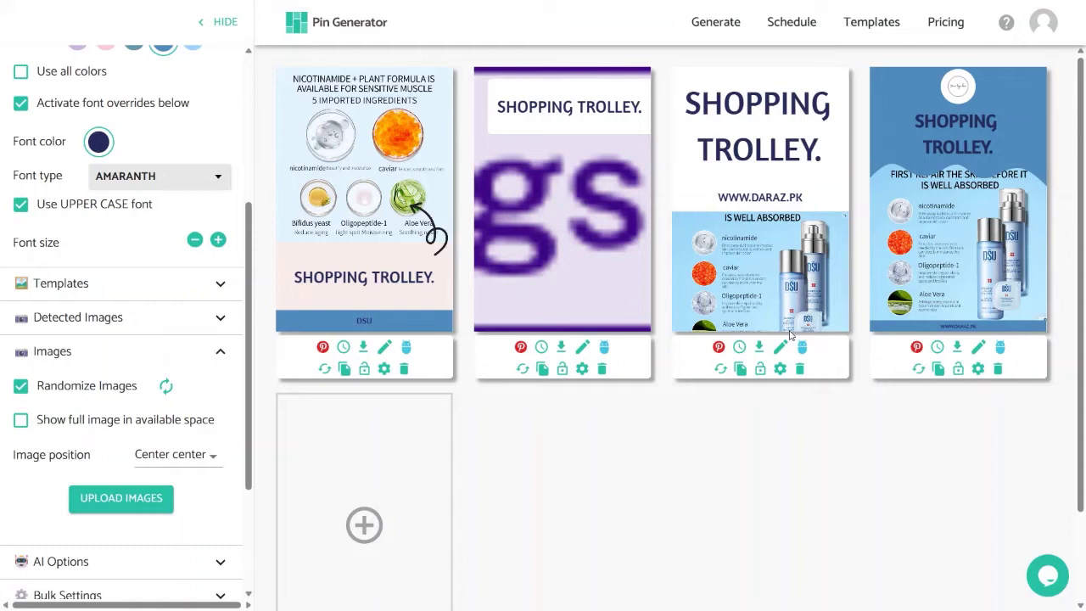
Step: Show the full image in the available space of each pin and choose Center center as the image position
{"action": "left_click", "coordinate": [21, 419]}
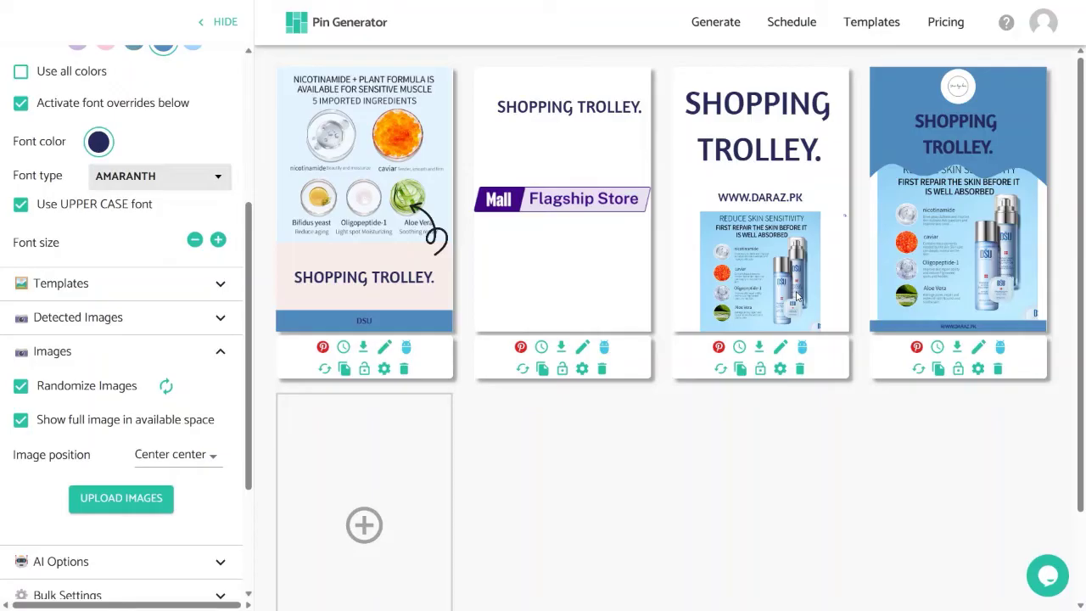
{"action": "scroll", "coordinate": [170, 399], "scroll_direction": "down", "scroll_amount": 1}
{"action": "left_click", "coordinate": [174, 399]}
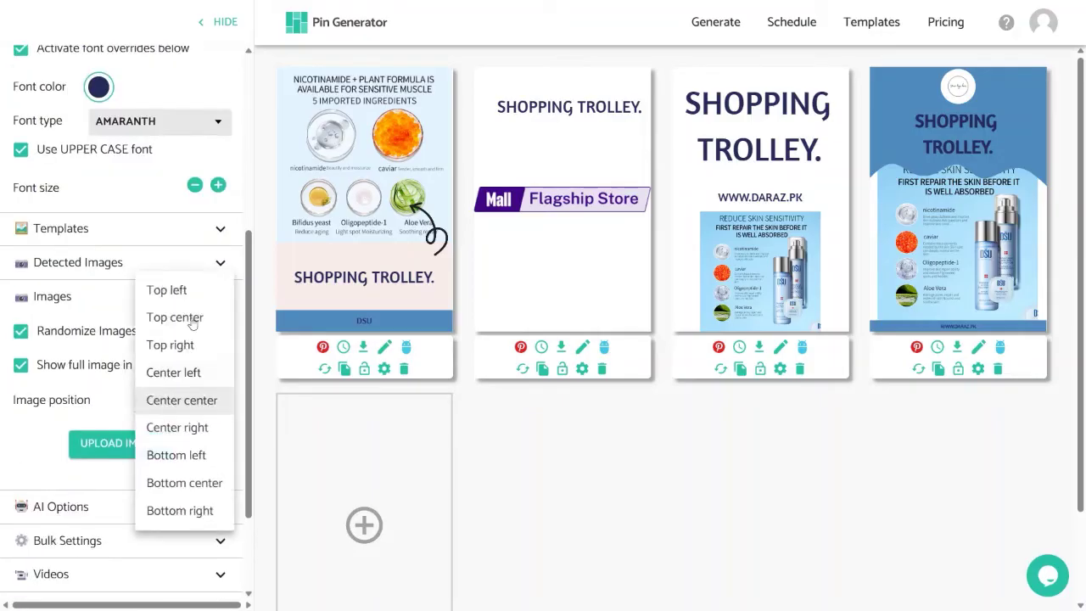
{"action": "left_click", "coordinate": [207, 404]}
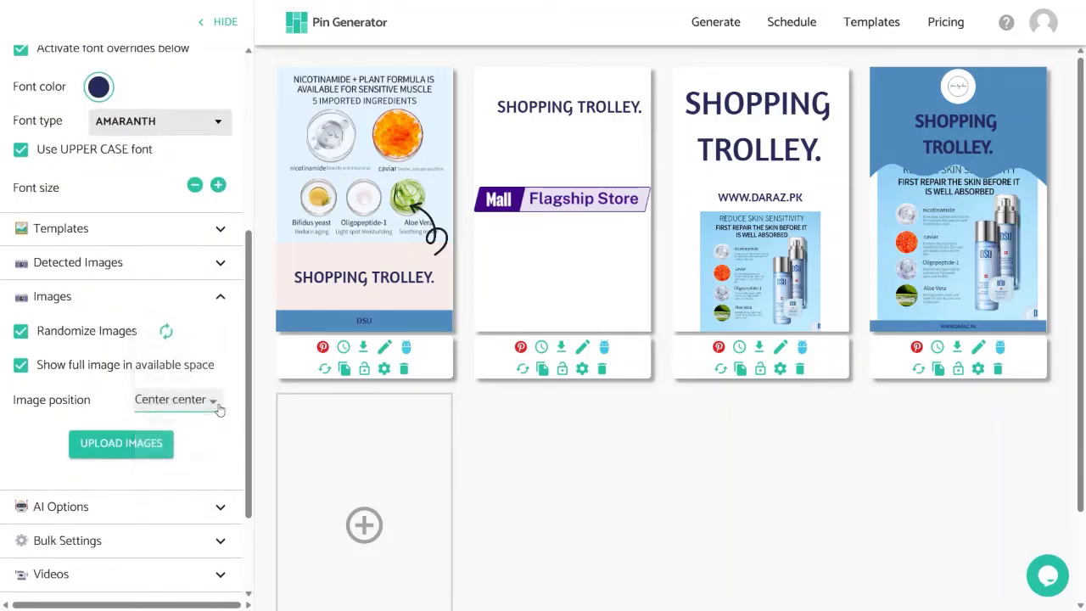
{"action": "scroll", "coordinate": [204, 411], "scroll_direction": "down", "scroll_amount": 2}
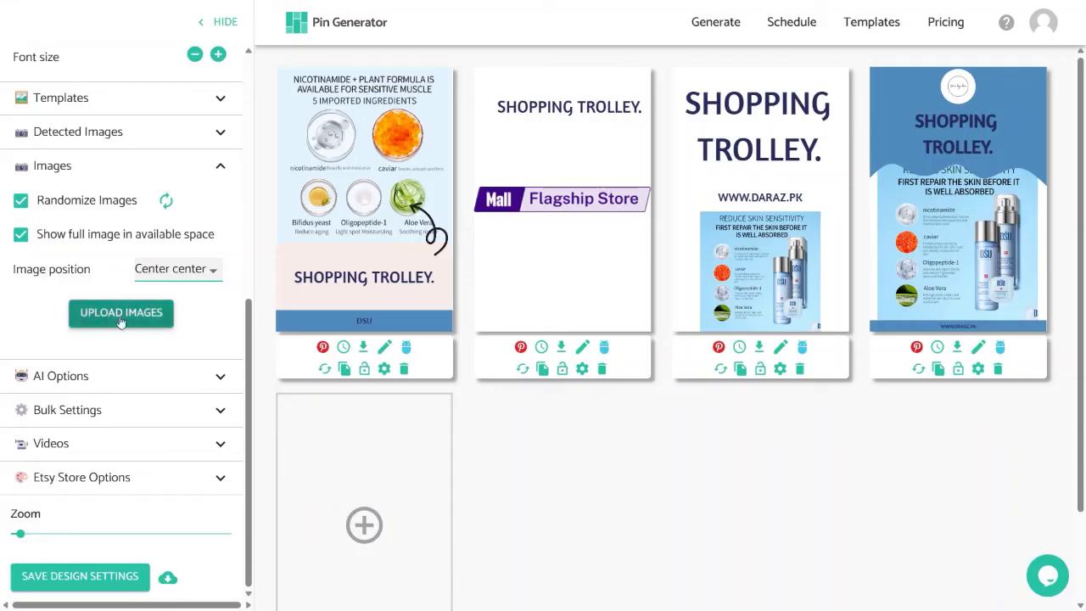
{"action": "left_click", "coordinate": [222, 166]}
Step: Rewrite all pin titles and descriptions with AI, keeping English as the AI language
{"action": "left_click", "coordinate": [201, 378]}
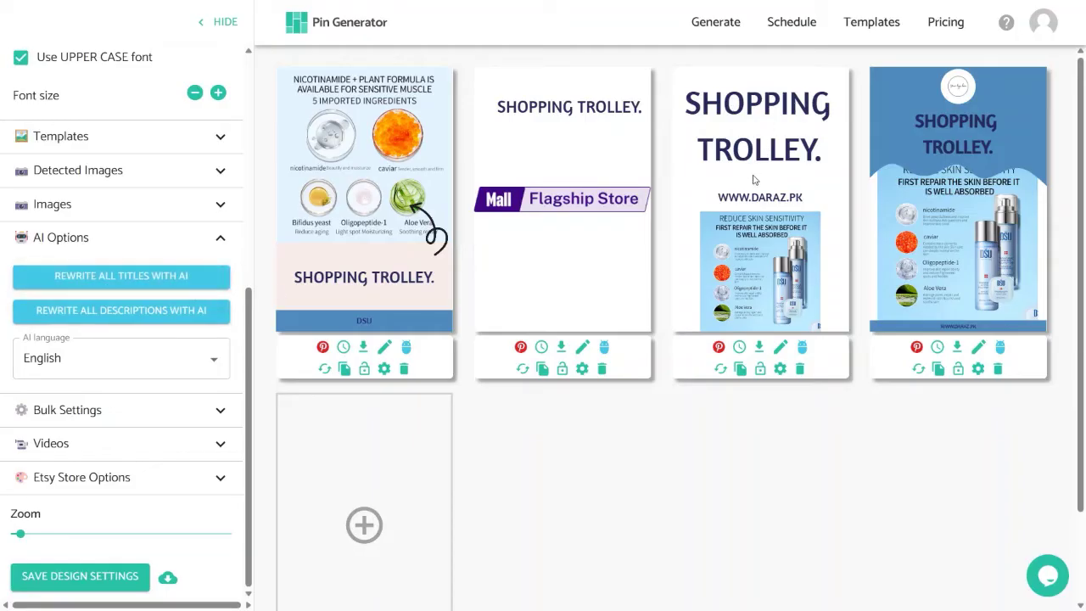
{"action": "left_click", "coordinate": [208, 285]}
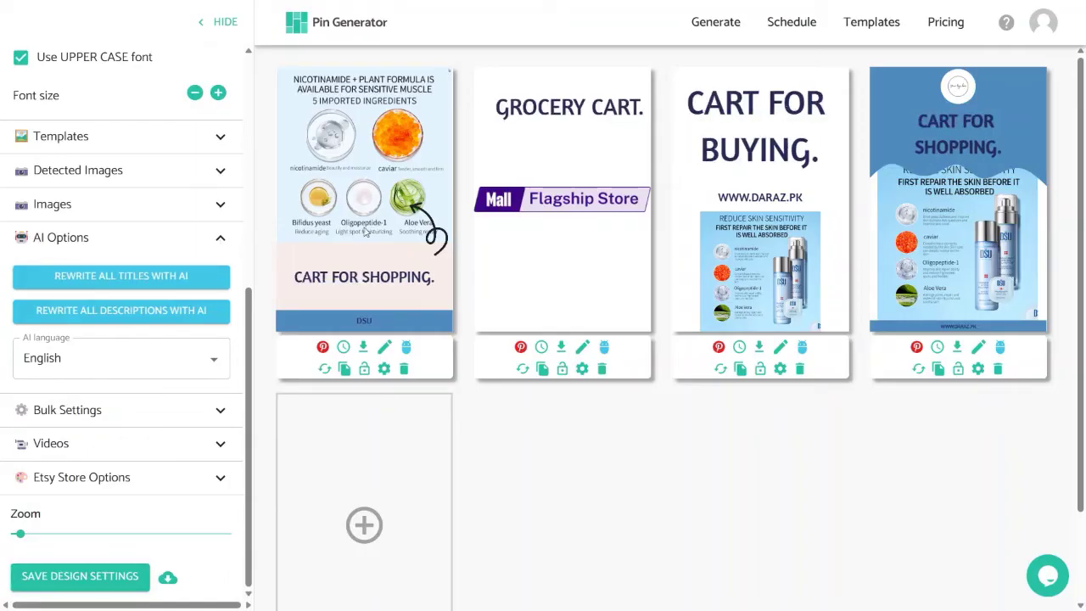
{"action": "left_click", "coordinate": [206, 307]}
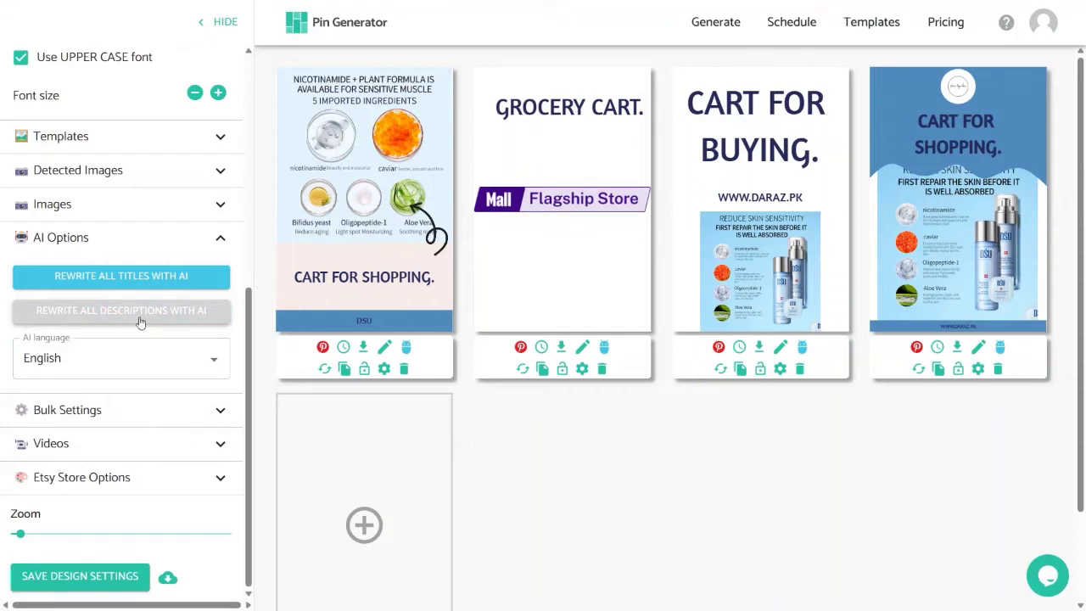
{"action": "left_click", "coordinate": [127, 357]}
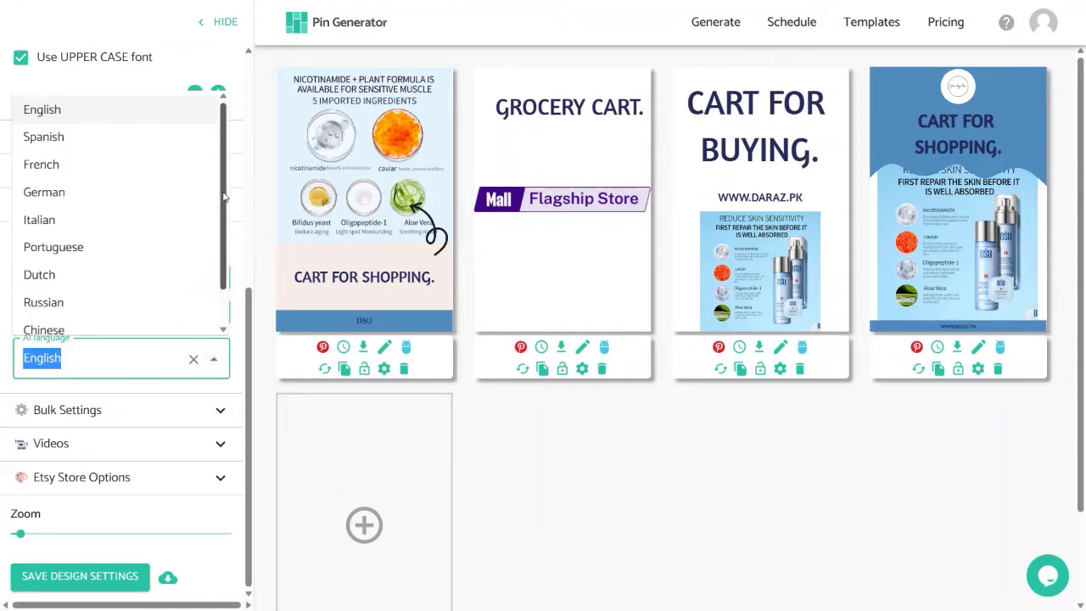
{"action": "scroll", "coordinate": [221, 231], "scroll_direction": "down", "scroll_amount": 1}
{"action": "left_click", "coordinate": [239, 254]}
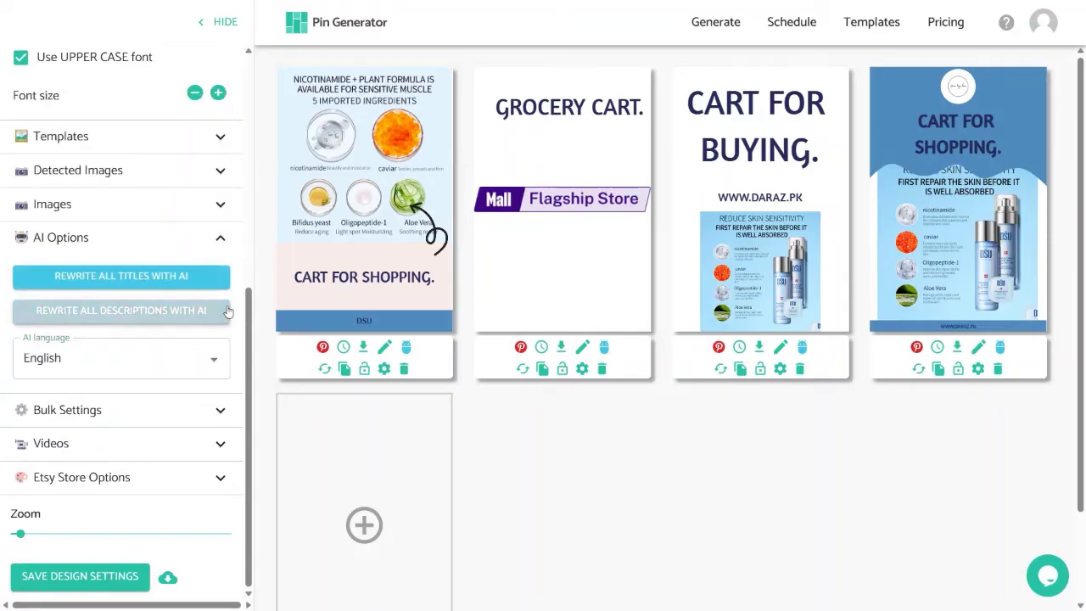
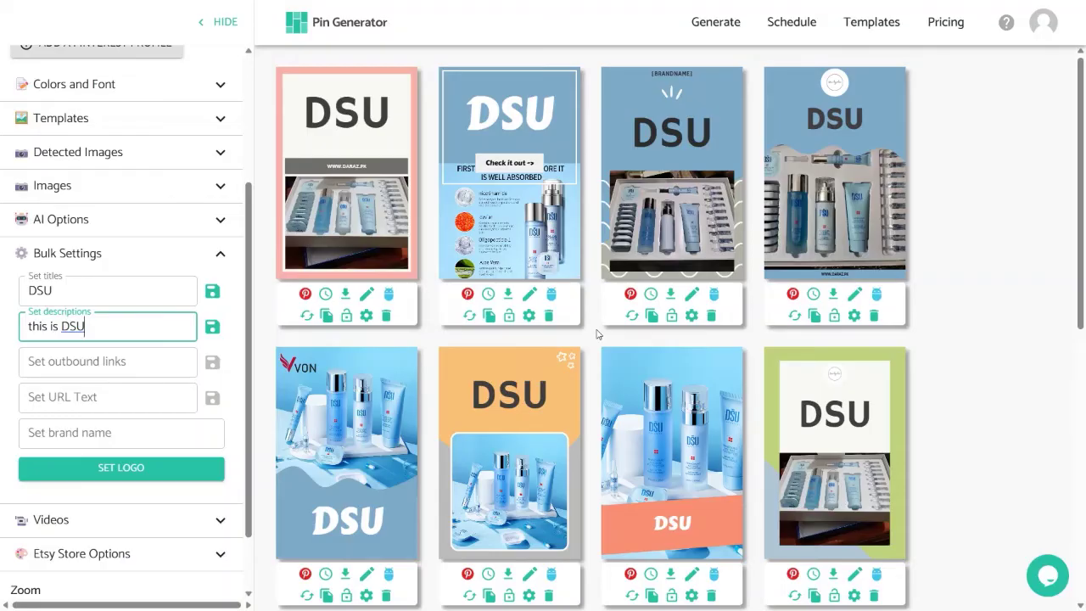
Step: Open the details of the second pin in the first row, read through its description, and save the pin
{"action": "left_click", "coordinate": [596, 335]}
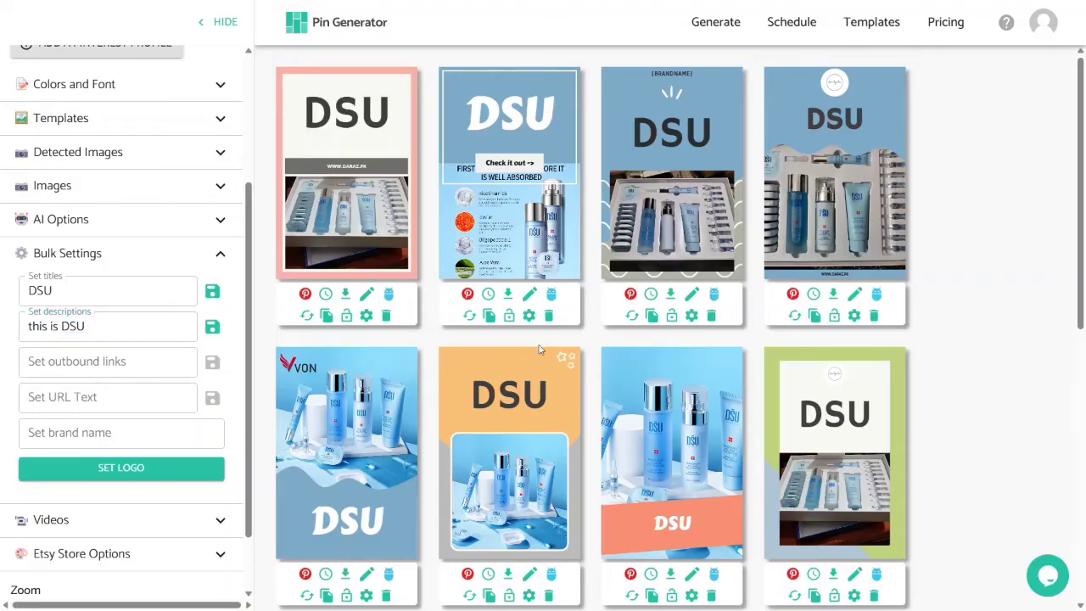
{"action": "left_click", "coordinate": [529, 295]}
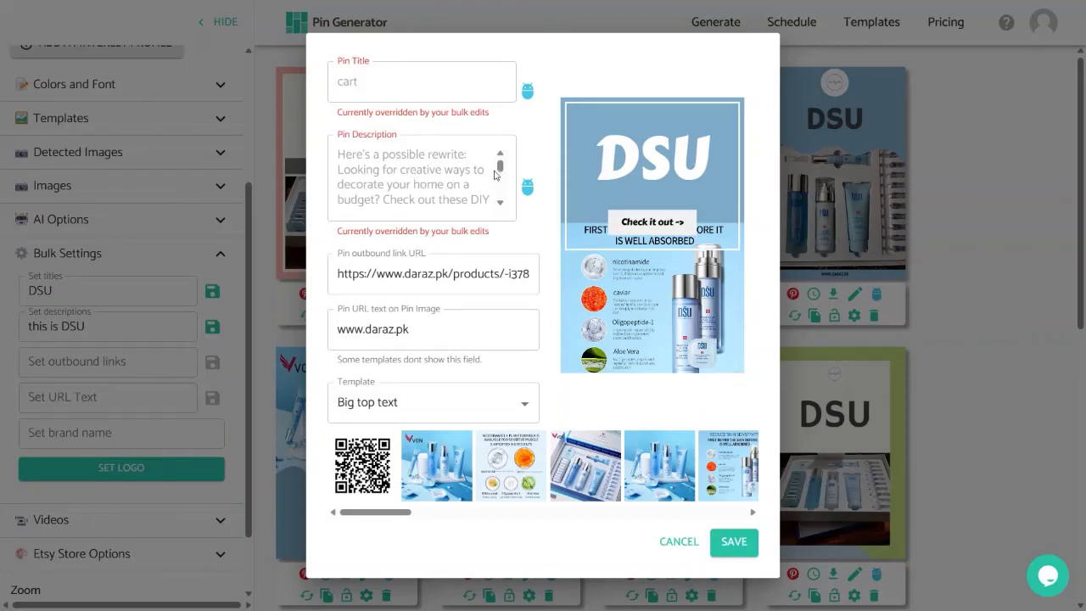
{"action": "left_click_drag", "start_coordinate": [499, 169], "coordinate": [500, 185]}
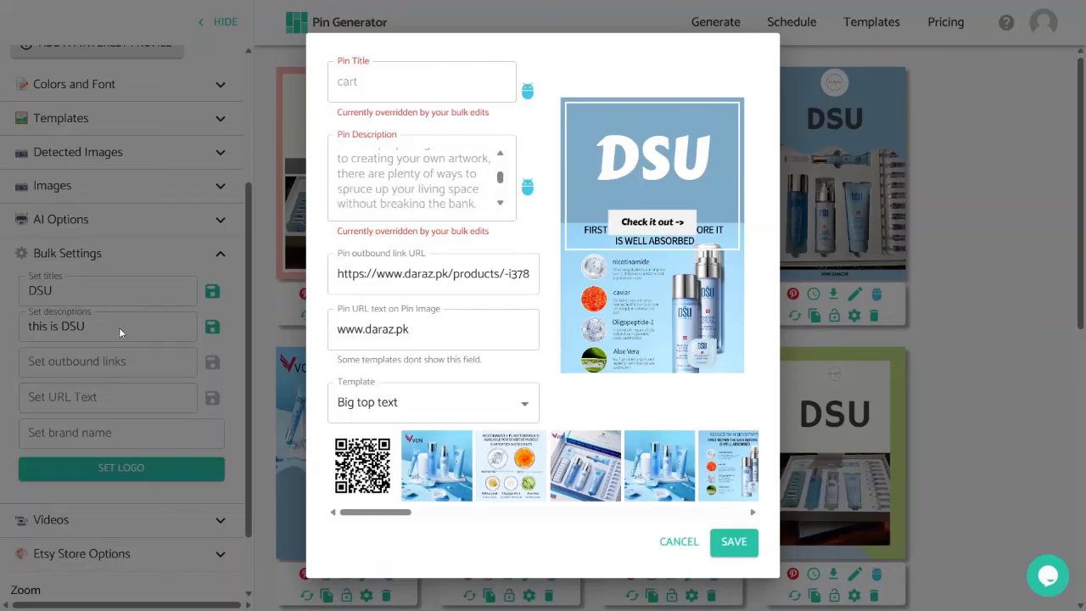
{"action": "left_click_drag", "start_coordinate": [500, 178], "coordinate": [503, 169]}
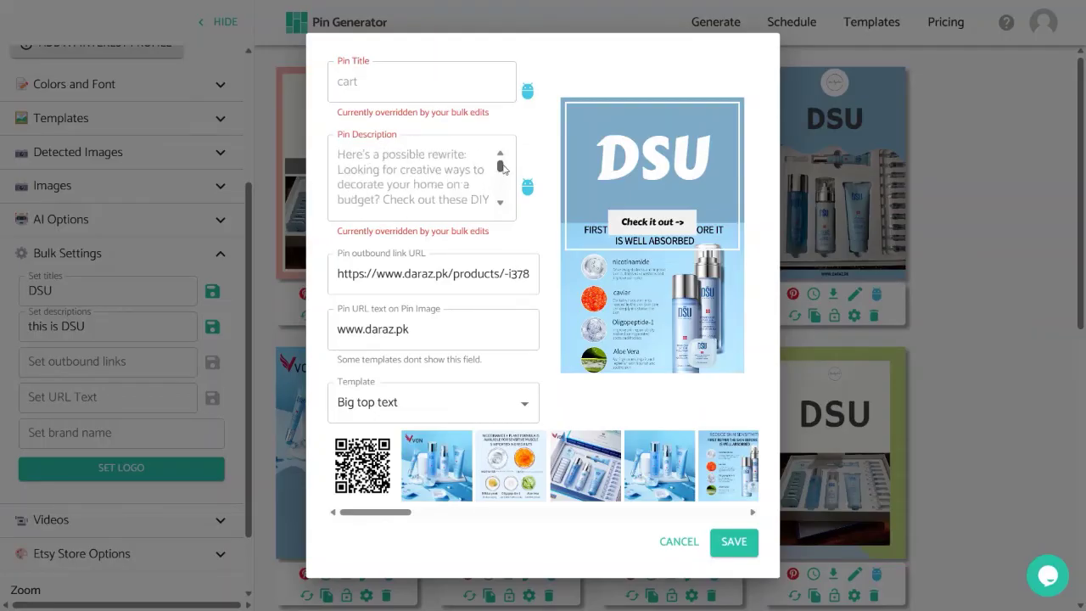
{"action": "left_click", "coordinate": [734, 541]}
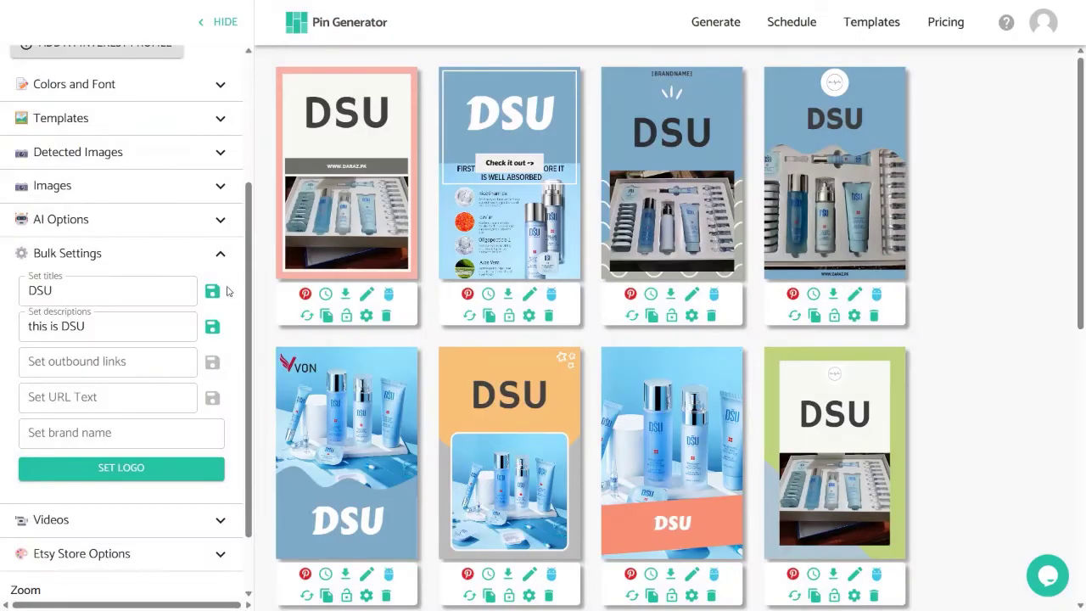
Step: Clear the description text from the bulk settings
{"action": "triple_click", "coordinate": [25, 325]}
{"action": "key", "text": "BackSpace"}
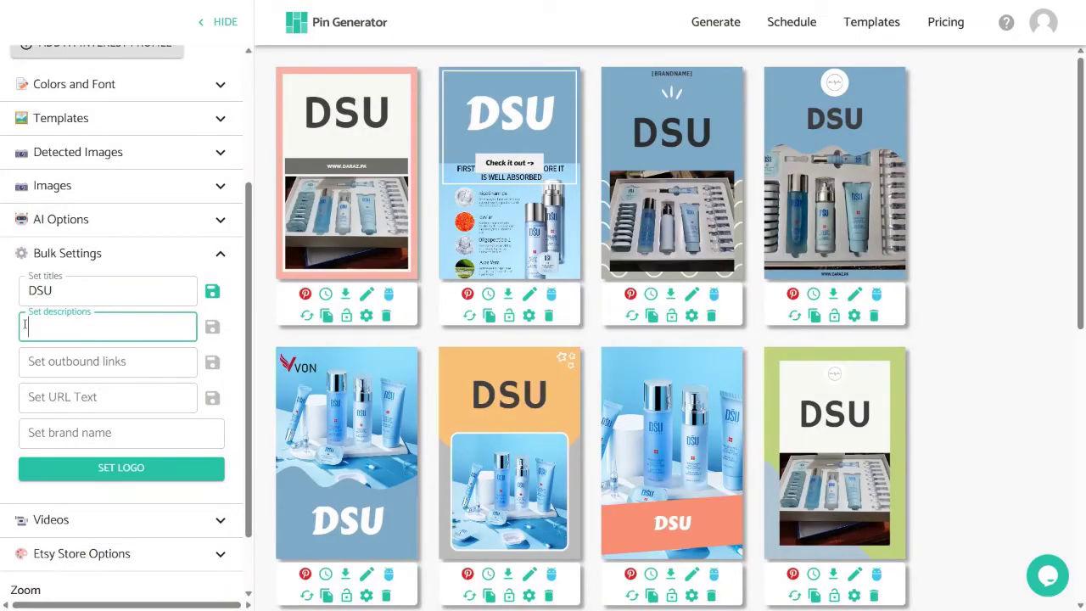
{"action": "left_click", "coordinate": [4, 321]}
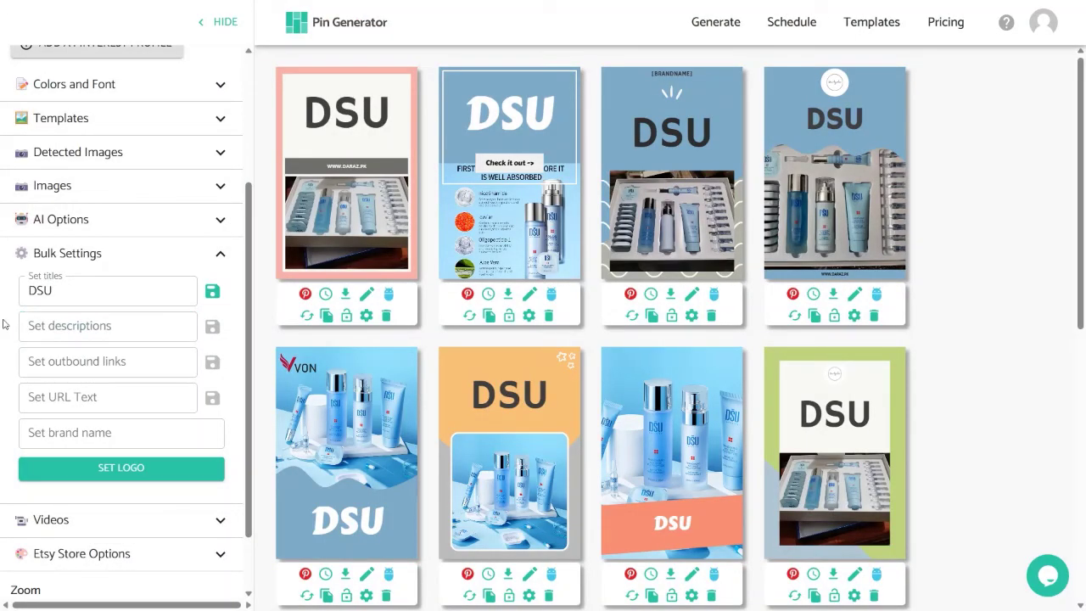
Step: Set the brand name to DSU in the bulk settings, and view the media picker for the logo without choosing any media
{"action": "left_click", "coordinate": [153, 364]}
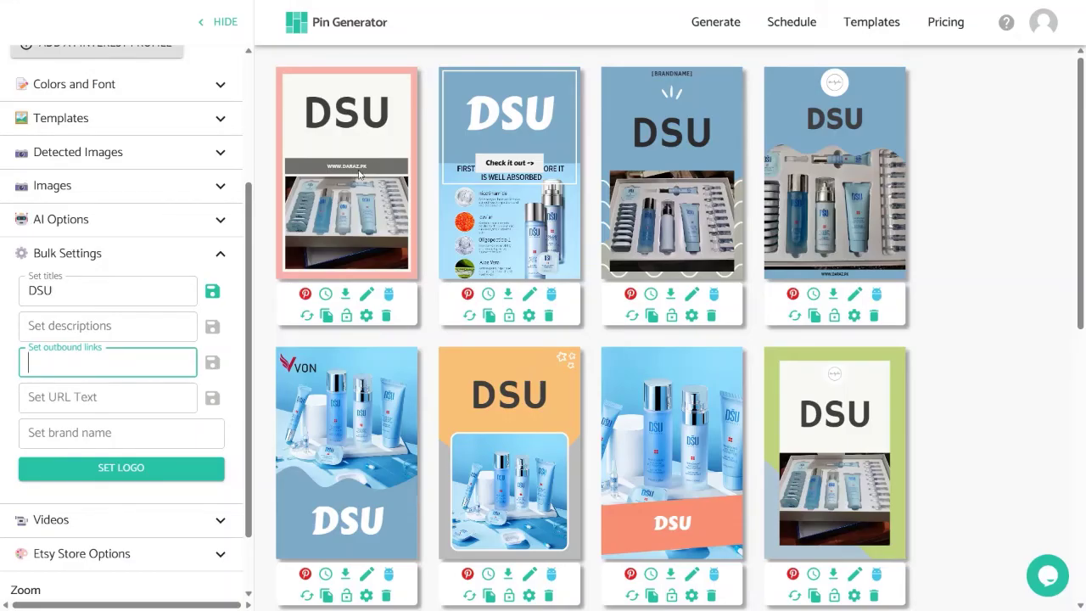
{"action": "scroll", "coordinate": [763, 431], "scroll_direction": "down", "scroll_amount": 4}
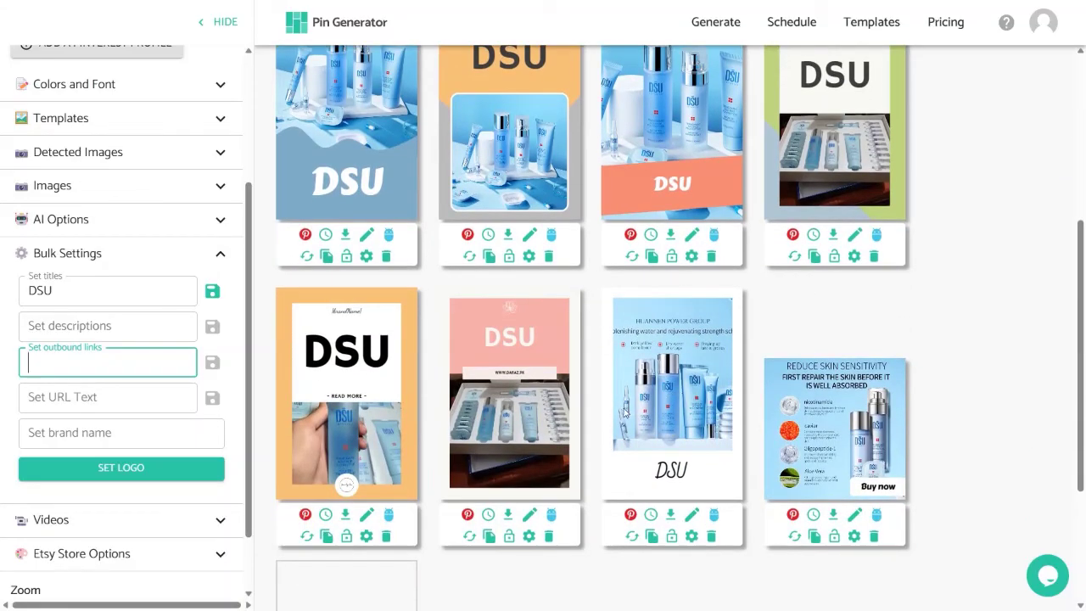
{"action": "scroll", "coordinate": [789, 450], "scroll_direction": "up", "scroll_amount": 4}
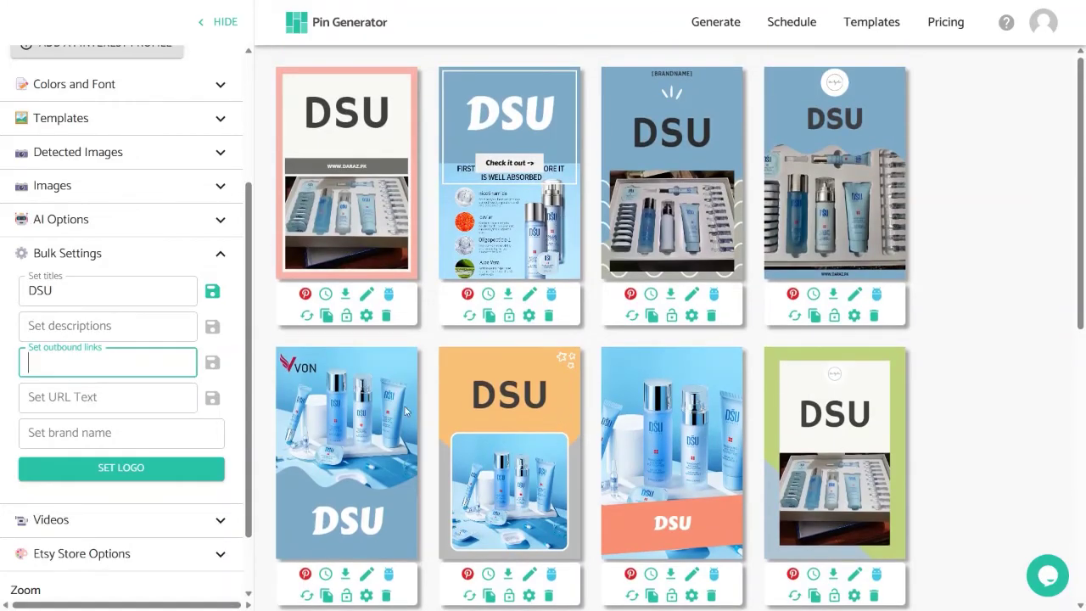
{"action": "left_click", "coordinate": [62, 429]}
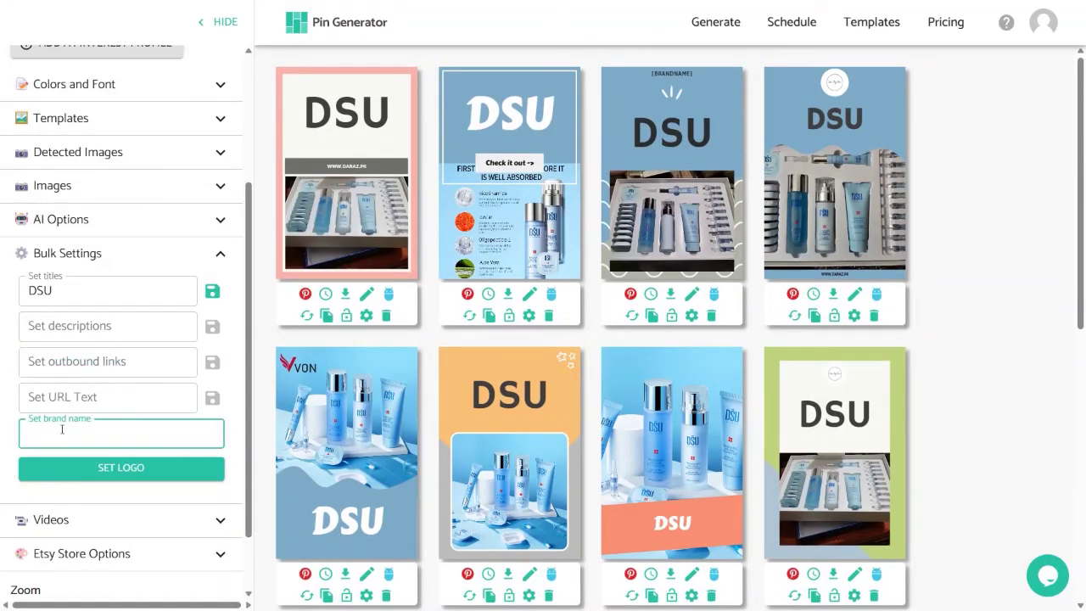
{"action": "type", "text": "DSU"}
{"action": "left_click", "coordinate": [163, 471]}
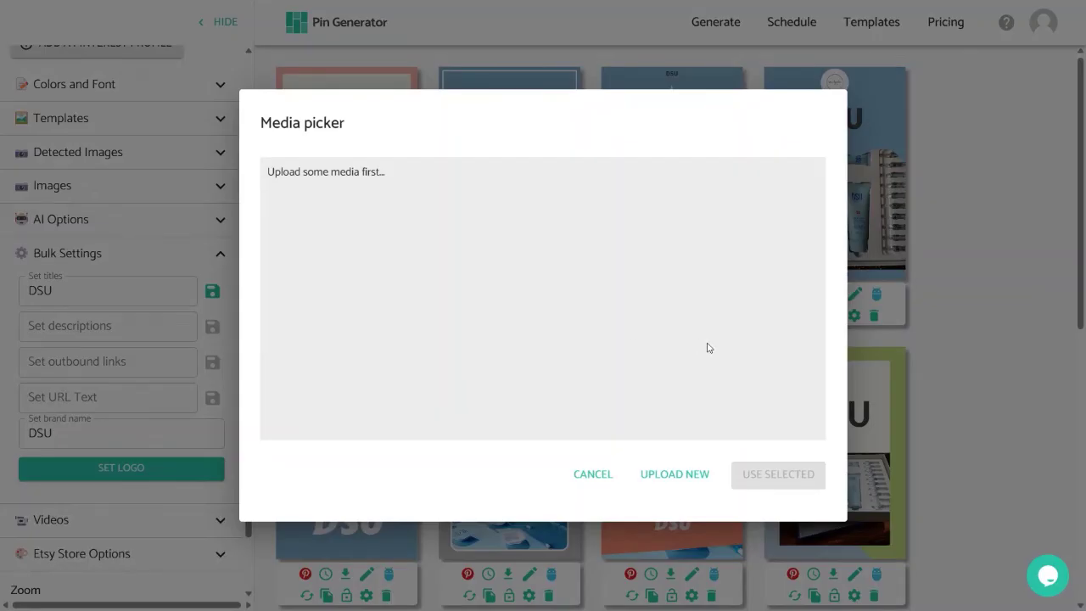
{"action": "left_click", "coordinate": [593, 476]}
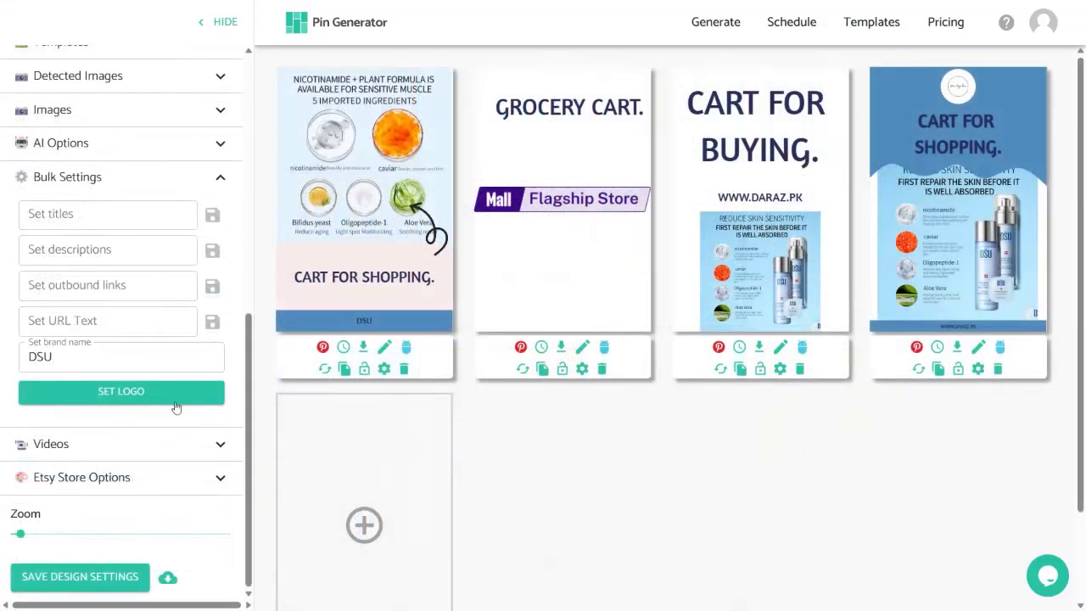
Step: Open the video options and browse the available stock videos
{"action": "left_click", "coordinate": [223, 446]}
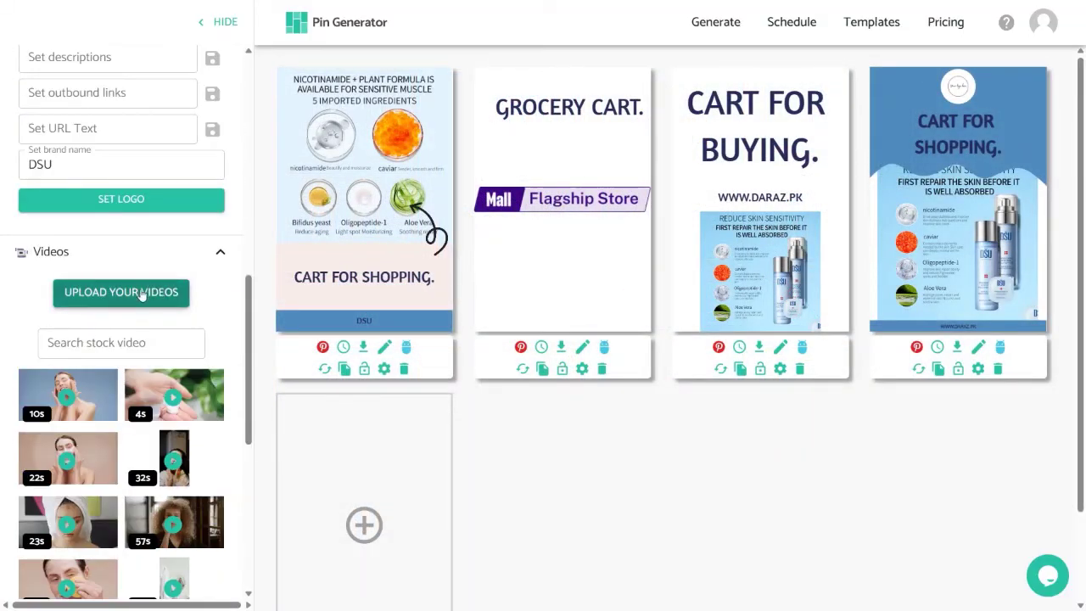
{"action": "scroll", "coordinate": [166, 331], "scroll_direction": "down", "scroll_amount": 2}
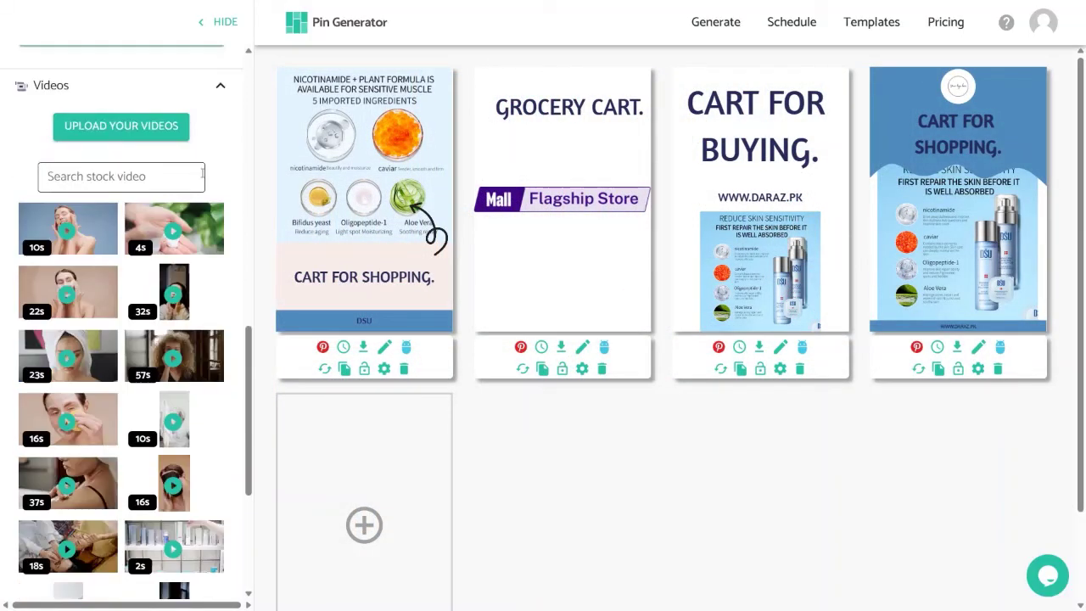
{"action": "left_click_drag", "start_coordinate": [246, 340], "coordinate": [243, 363]}
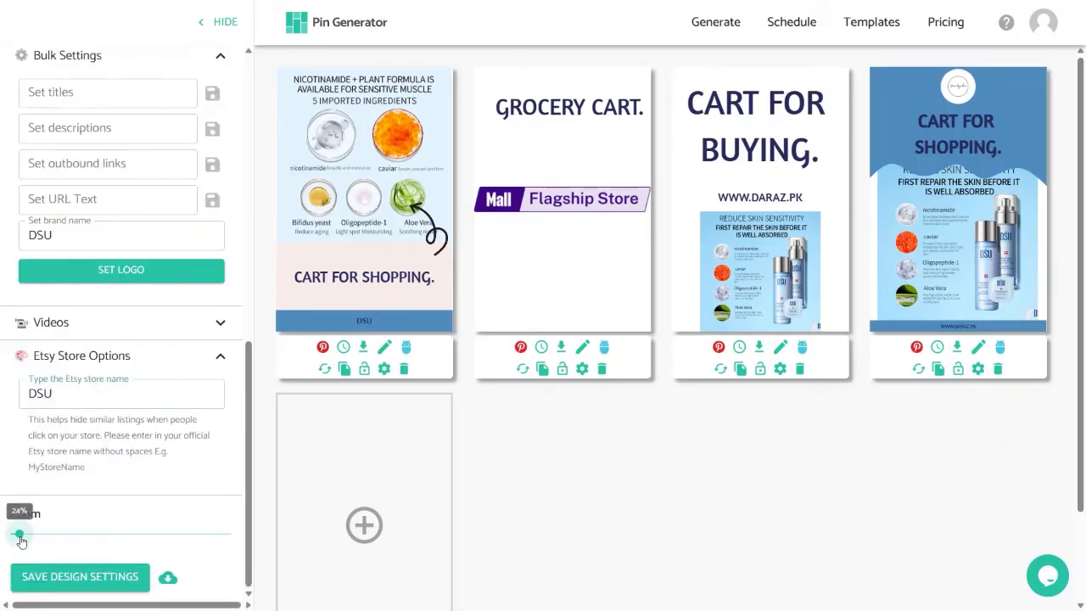
Step: Set the pin preview zoom to 33% and view the scheduling options of the first pin
{"action": "left_click", "coordinate": [23, 536]}
{"action": "left_click_drag", "start_coordinate": [23, 536], "coordinate": [26, 535]}
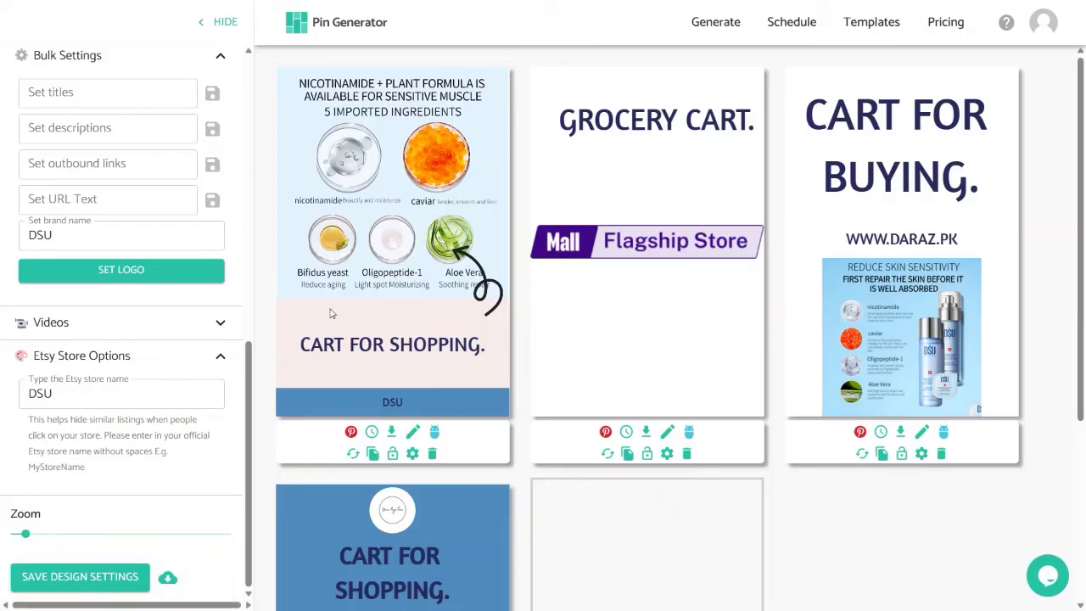
{"action": "left_click", "coordinate": [351, 433]}
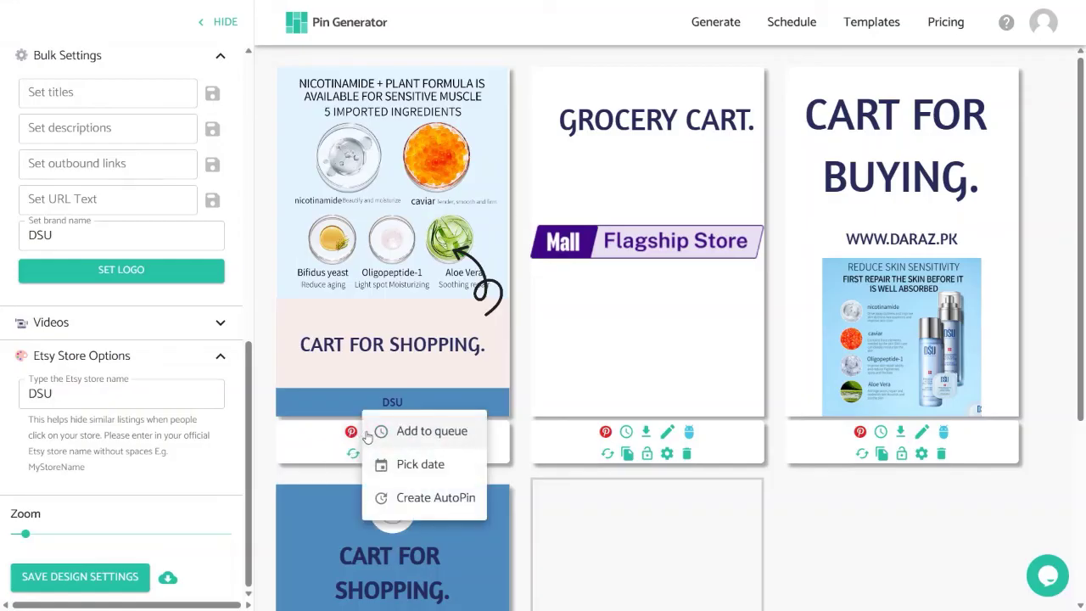
{"action": "left_click", "coordinate": [371, 435]}
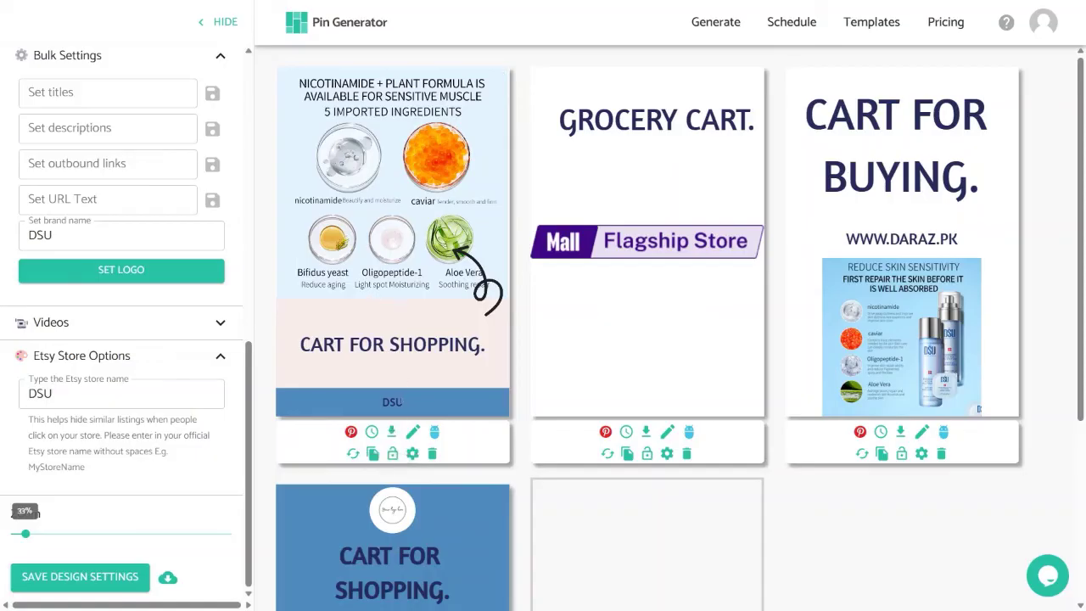
Step: Open the first pin's details, examine its outbound link URL, and close the details without saving
{"action": "left_click", "coordinate": [413, 433]}
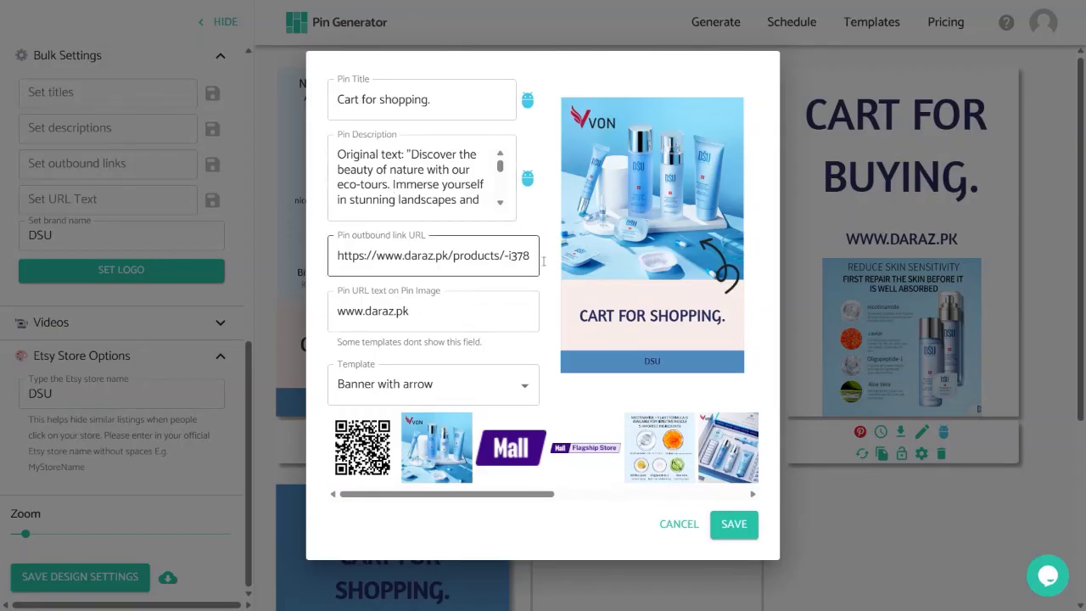
{"action": "left_click", "coordinate": [374, 255]}
{"action": "left_click_drag", "start_coordinate": [338, 255], "coordinate": [515, 256]}
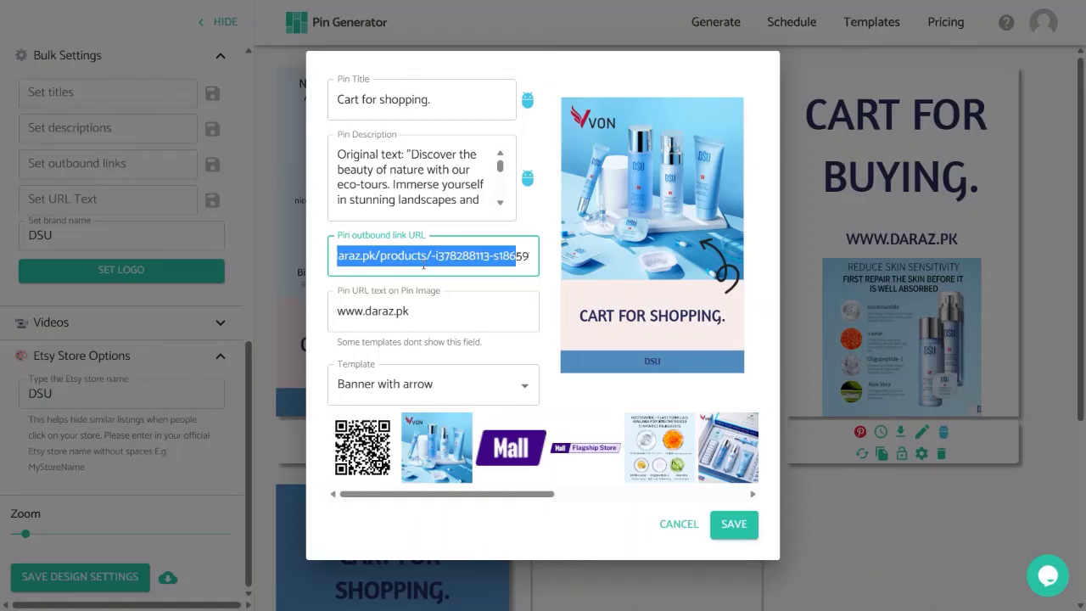
{"action": "key", "text": "Escape"}
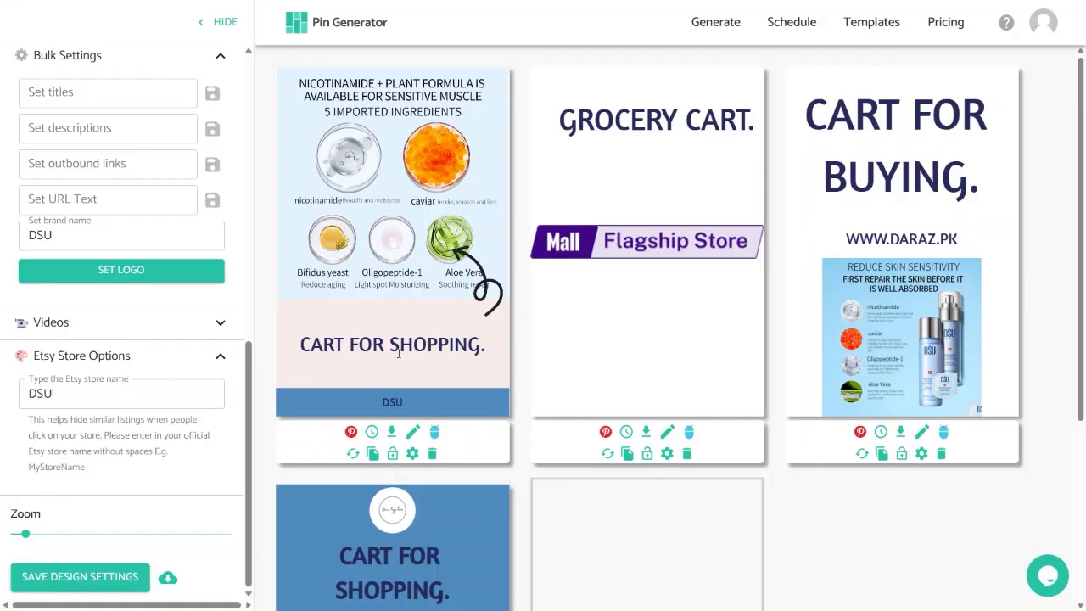
Step: Lock the first pin, and delete the "Grocery cart." and "Cart for buying." pins
{"action": "left_click", "coordinate": [393, 455]}
{"action": "left_click", "coordinate": [687, 454]}
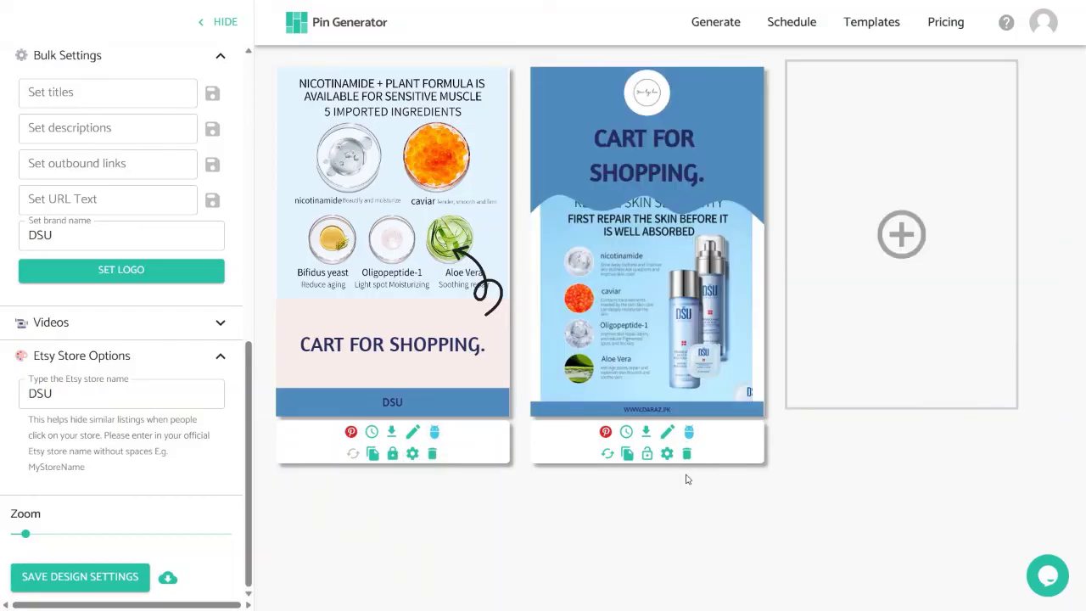